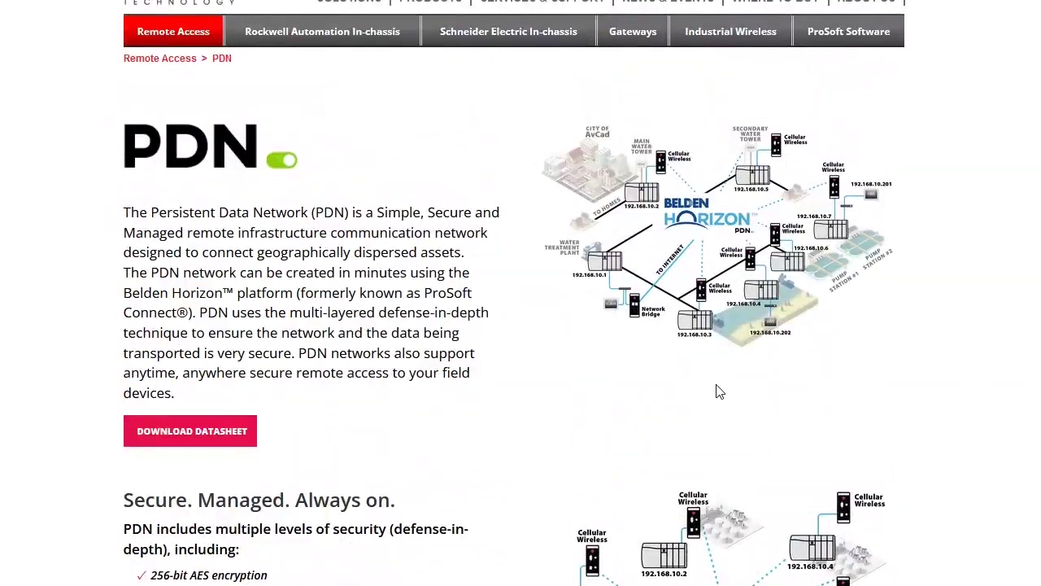
Step: Scroll the PDN page down to the 'Secure. Managed. Always on.' security feature list
scroll(712, 392, down, 2)
scroll(714, 392, down, 1)
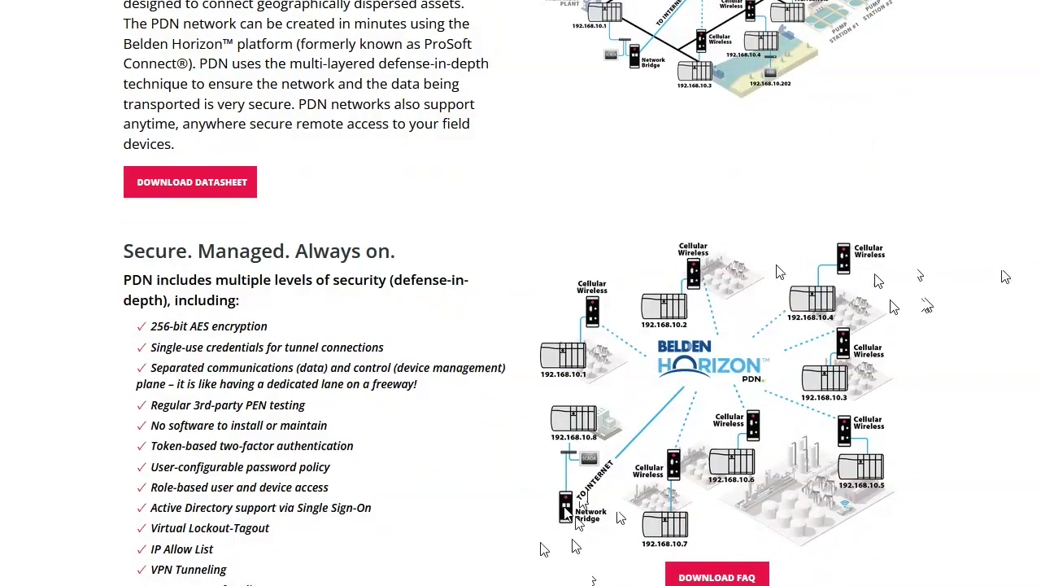
Step: Scroll down to Related Products, then back to the 'Getting Started is Simple' section
scroll(512, 403, down, 3)
scroll(588, 493, down, 6)
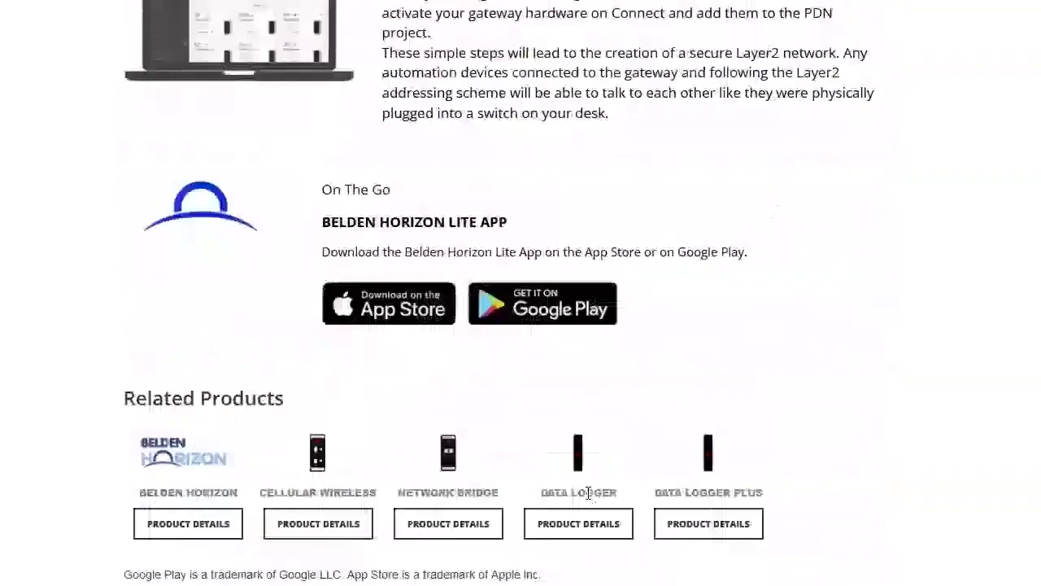
scroll(589, 492, down, 2)
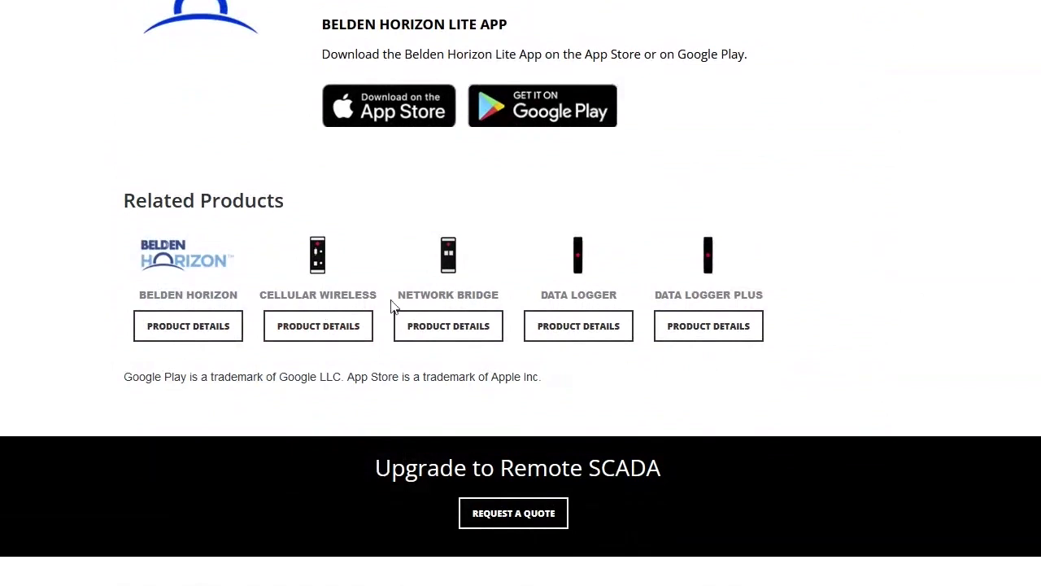
scroll(916, 349, up, 10)
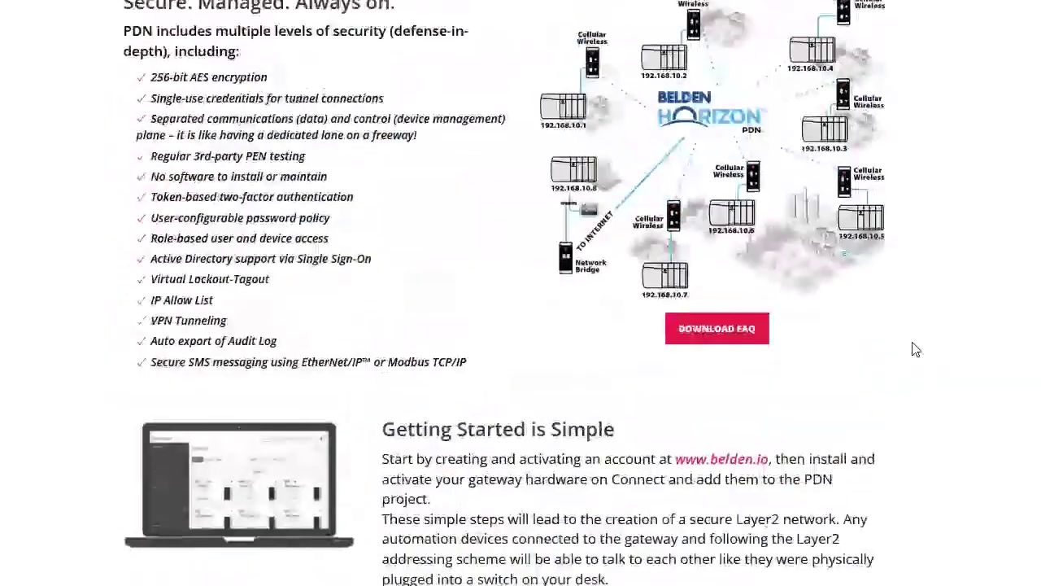
scroll(916, 350, up, 6)
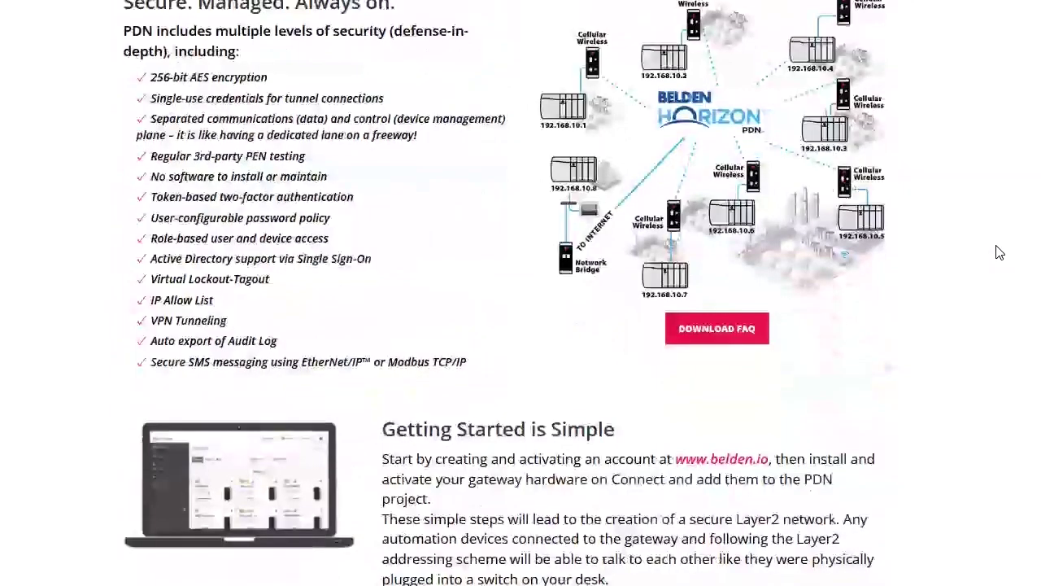
scroll(1000, 253, down, 4)
Step: Scroll up the PDN page toward the belden.io account link
scroll(1000, 253, up, 9)
scroll(1000, 253, up, 1)
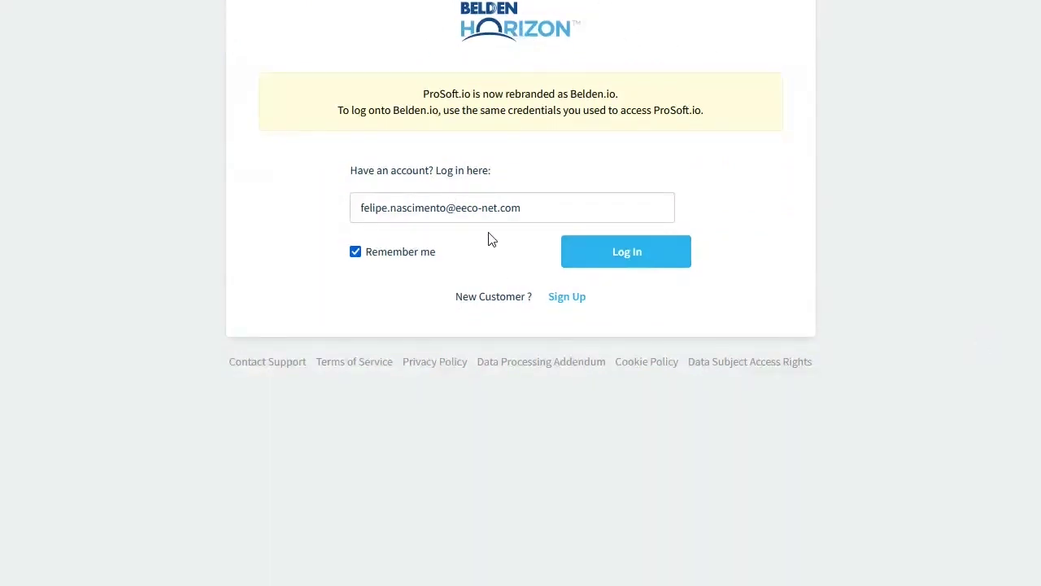
Step: Log in to Belden Horizon and view both gateways, LynchburgRemote and Richmond, online
click(608, 260)
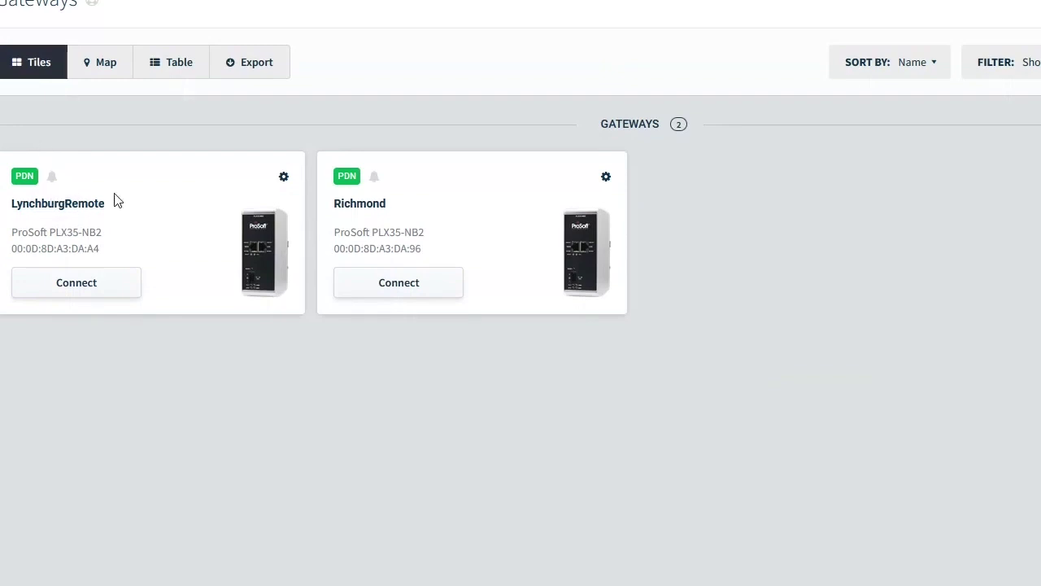
mouse_move(27, 177)
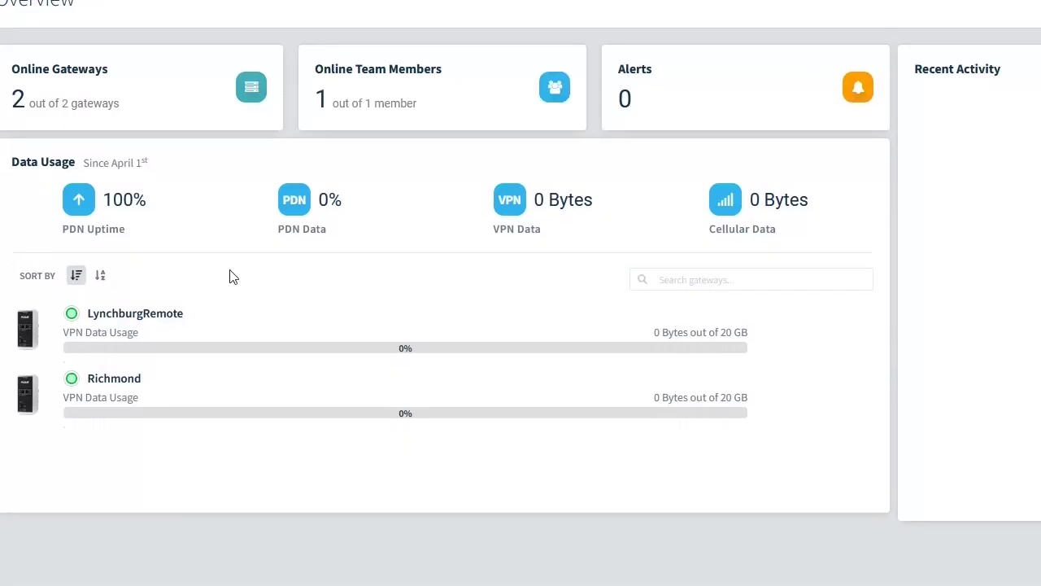
Step: View the dashboard: 100% PDN uptime, both gateways at 0 Bytes of 20 GB VPN data
click(387, 102)
mouse_move(266, 221)
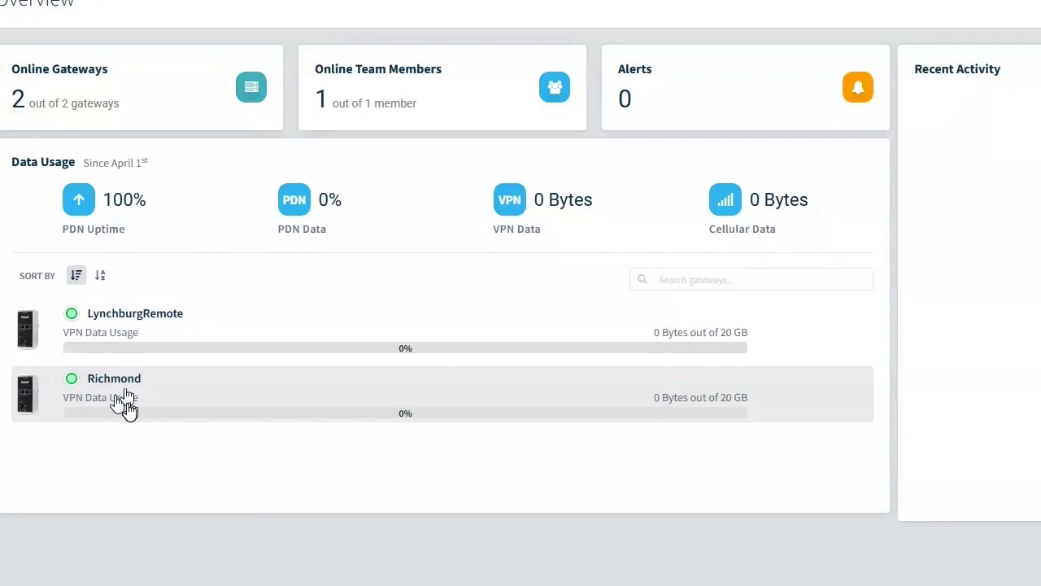
click(126, 394)
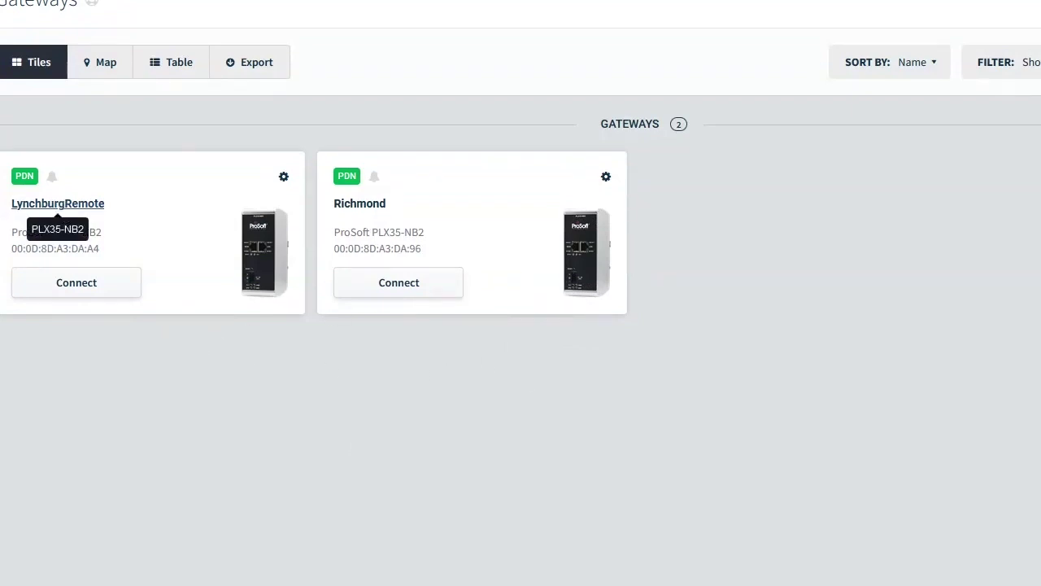
click(62, 236)
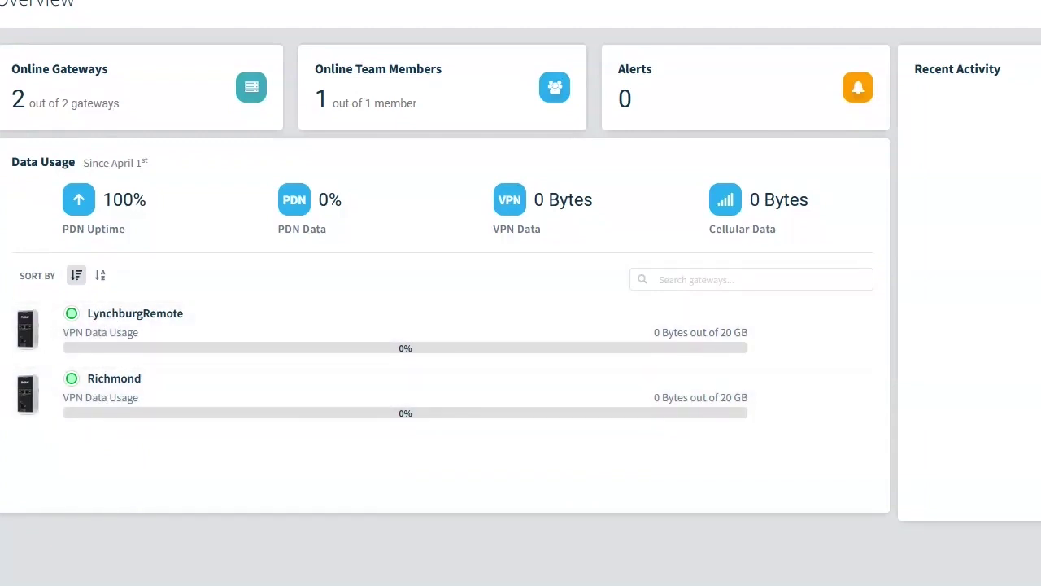
Step: Go back to the Gateways Tiles view listing the LynchburgRemote and Richmond PLX35-NB2 units
key(alt+Left)
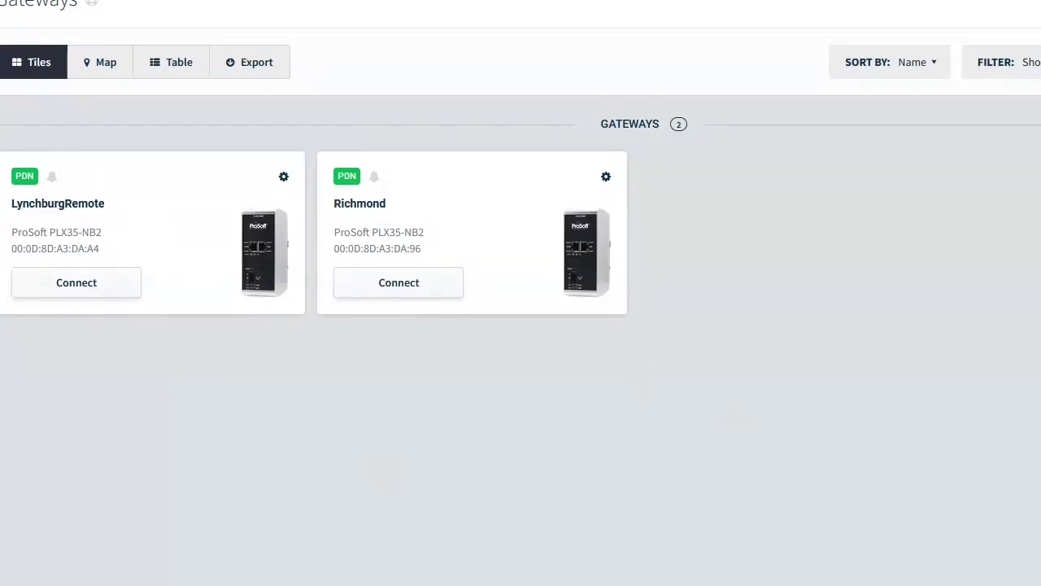
Step: Open the LynchburgRemote gateway's page from its tile
click(284, 177)
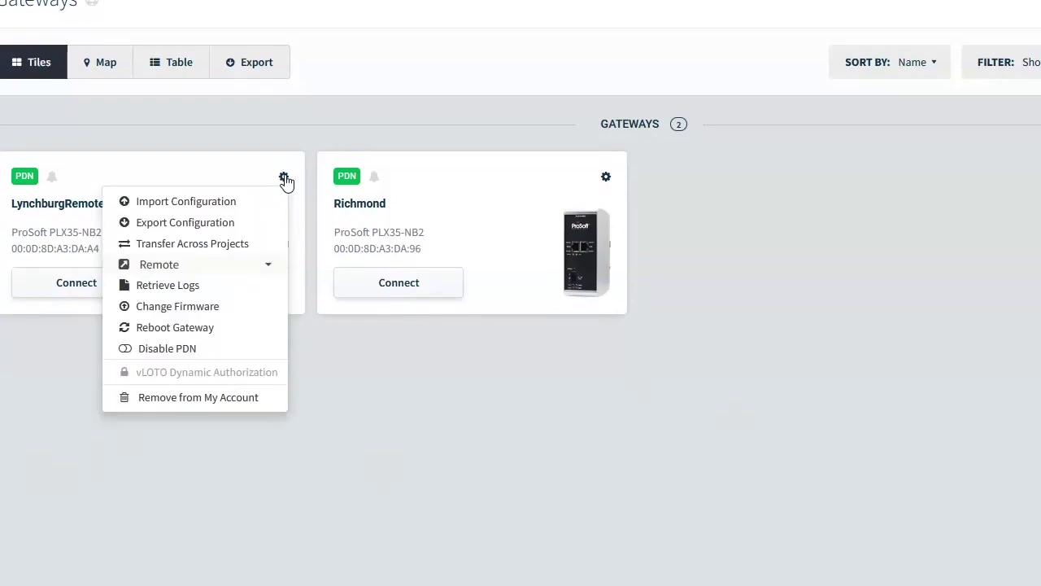
drag(175, 327, 189, 423)
click(136, 205)
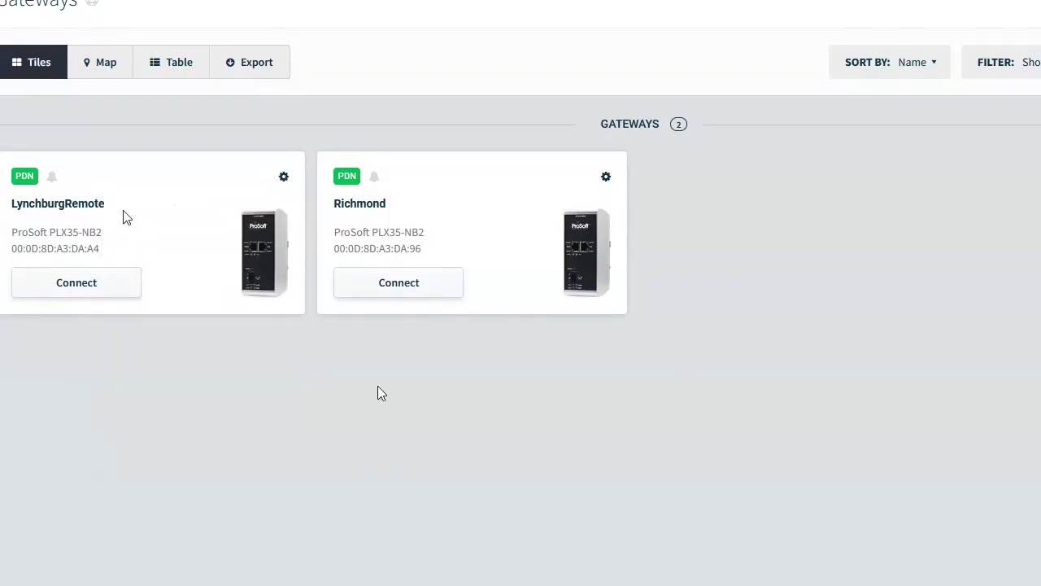
click(98, 205)
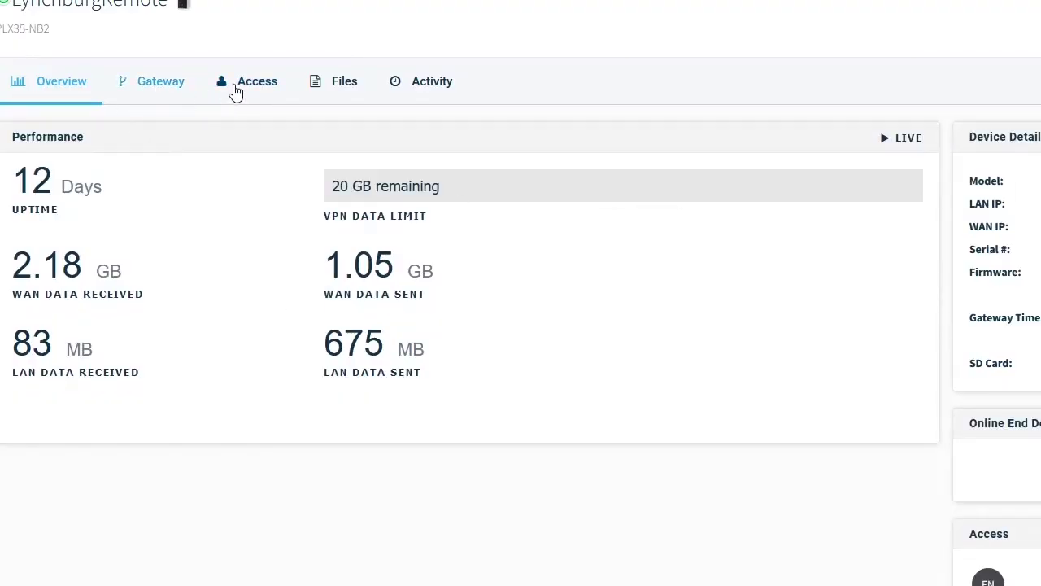
scroll(171, 267, down, 3)
scroll(523, 270, up, 3)
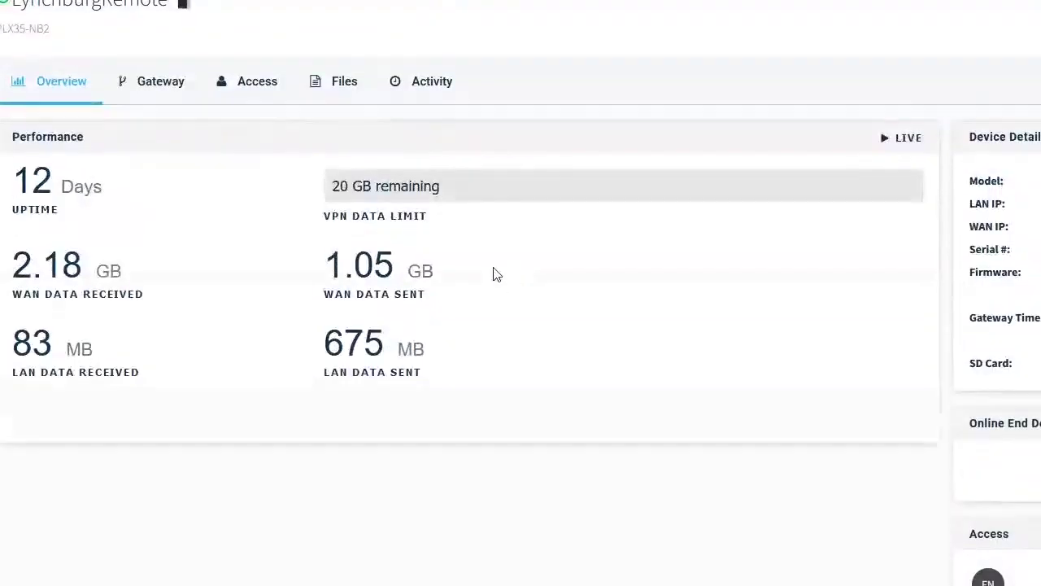
Step: Check LynchburgRemote's name, address and LAN settings, then return to its Overview showing 12 days uptime
click(160, 81)
scroll(141, 279, down, 1)
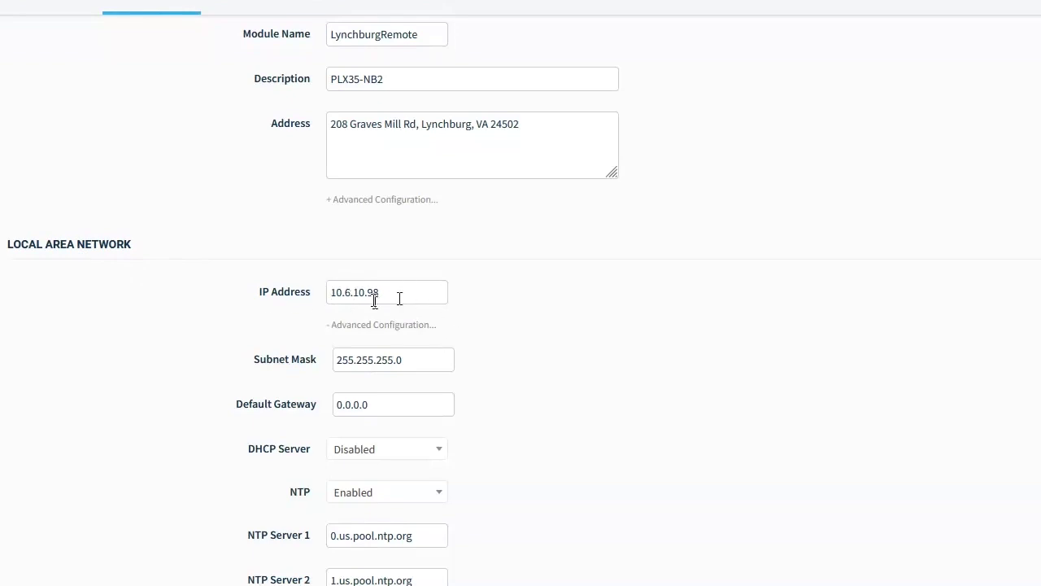
scroll(432, 304, up, 1)
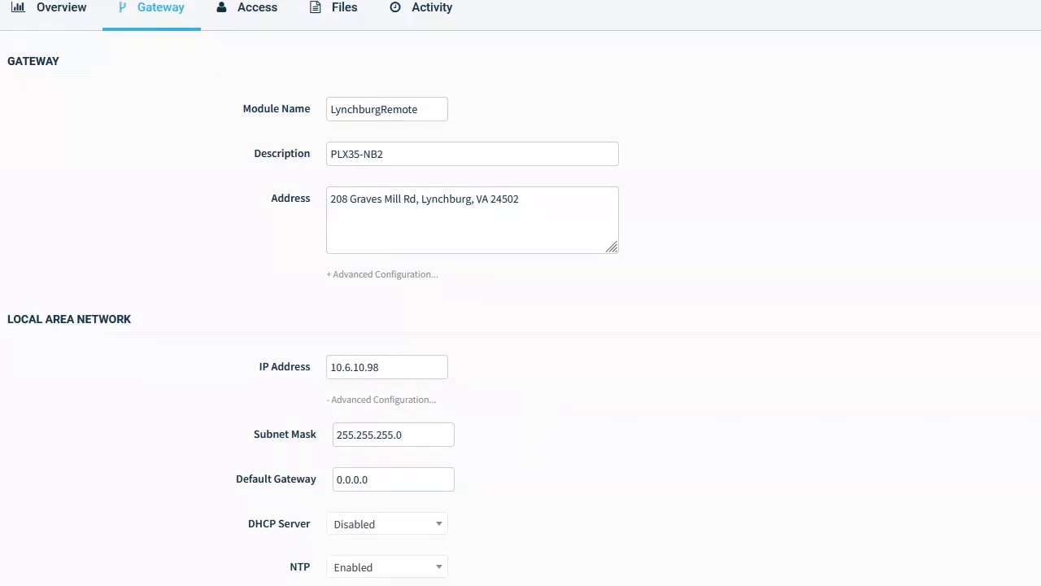
click(52, 11)
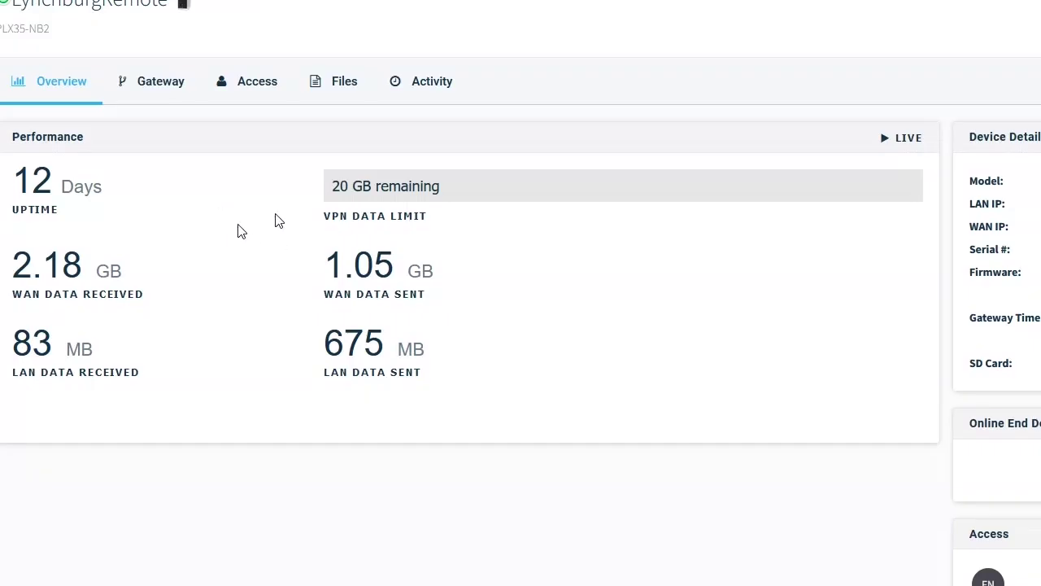
Step: Switch to the Richmond gateway and open its WAN DHCP Client choices in the settings
click(158, 84)
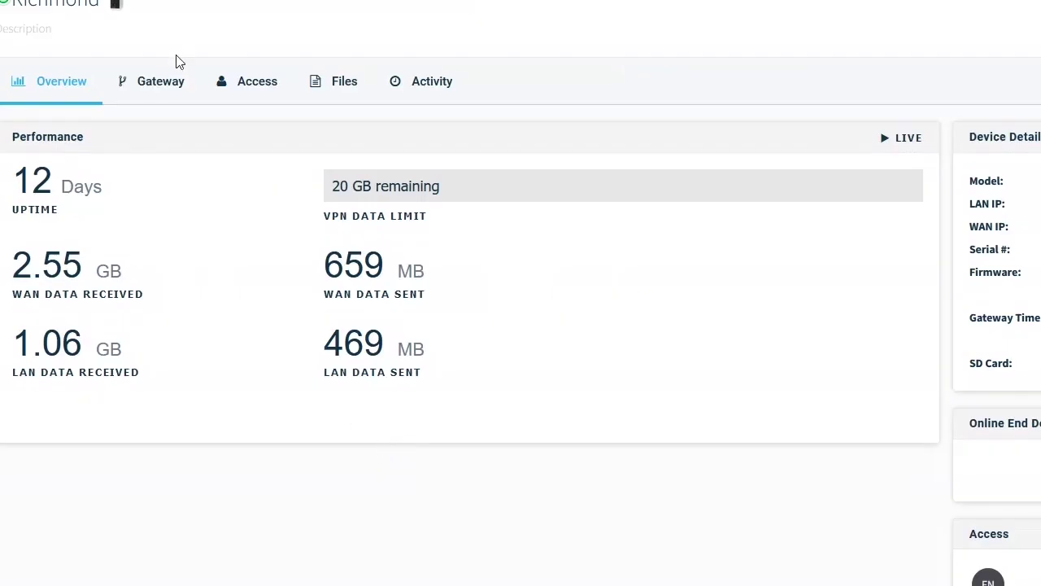
click(155, 85)
scroll(377, 345, down, 2)
scroll(637, 298, down, 6)
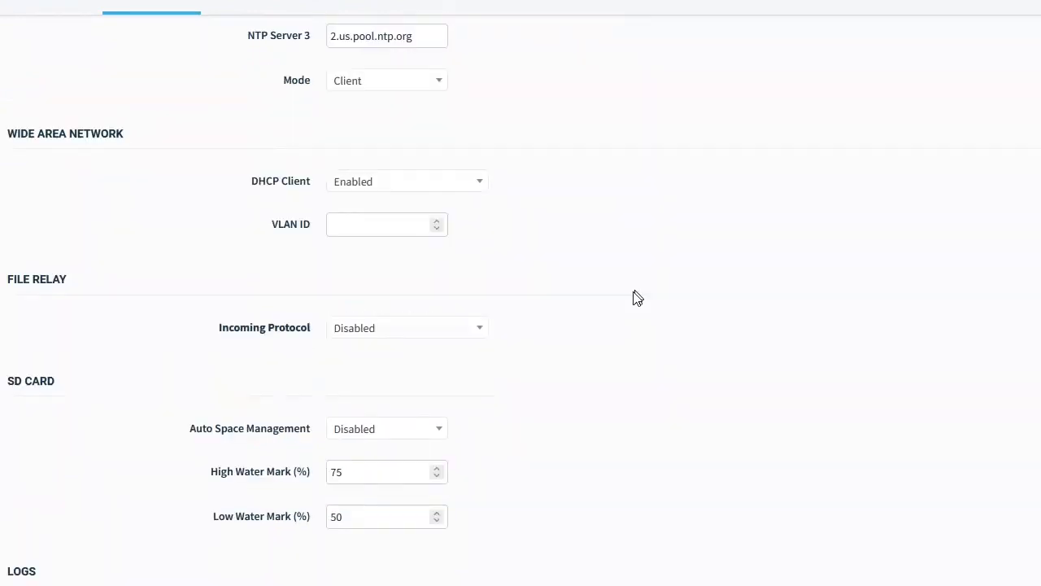
click(475, 185)
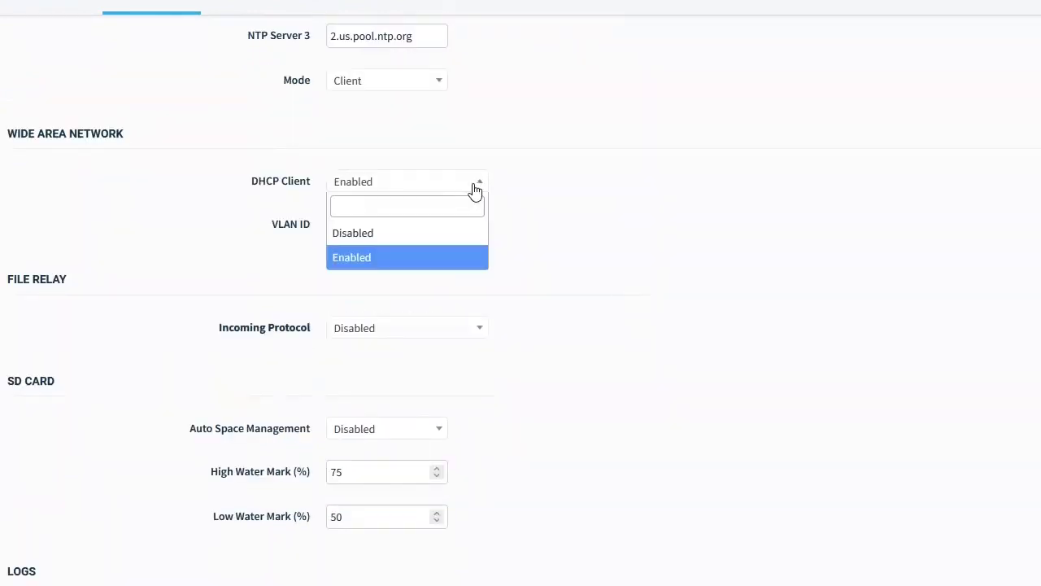
Step: Keep Richmond's DHCP Client set to Enabled and scroll through its gateway settings
click(475, 187)
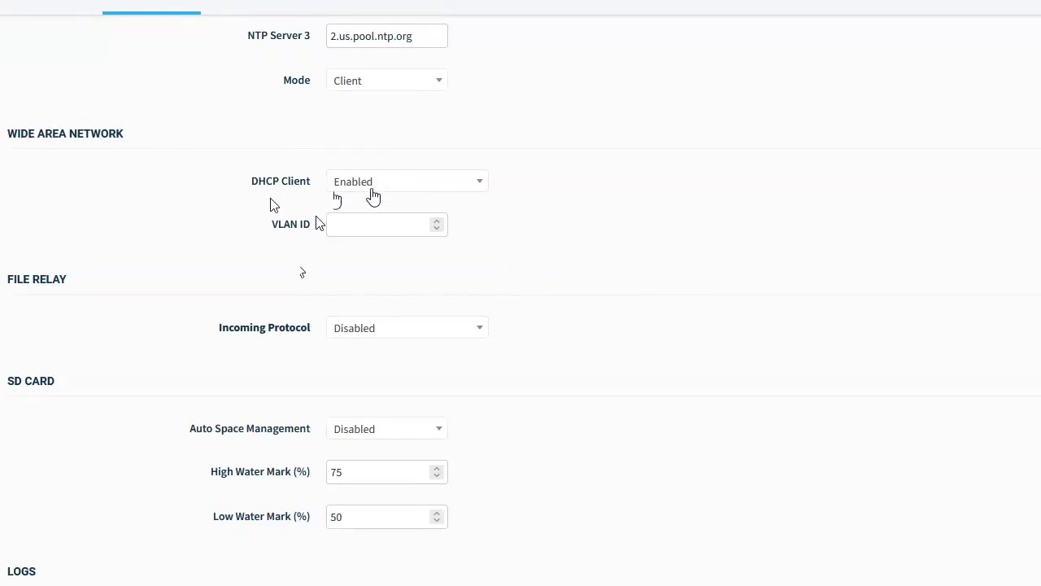
scroll(8, 221, up, 2)
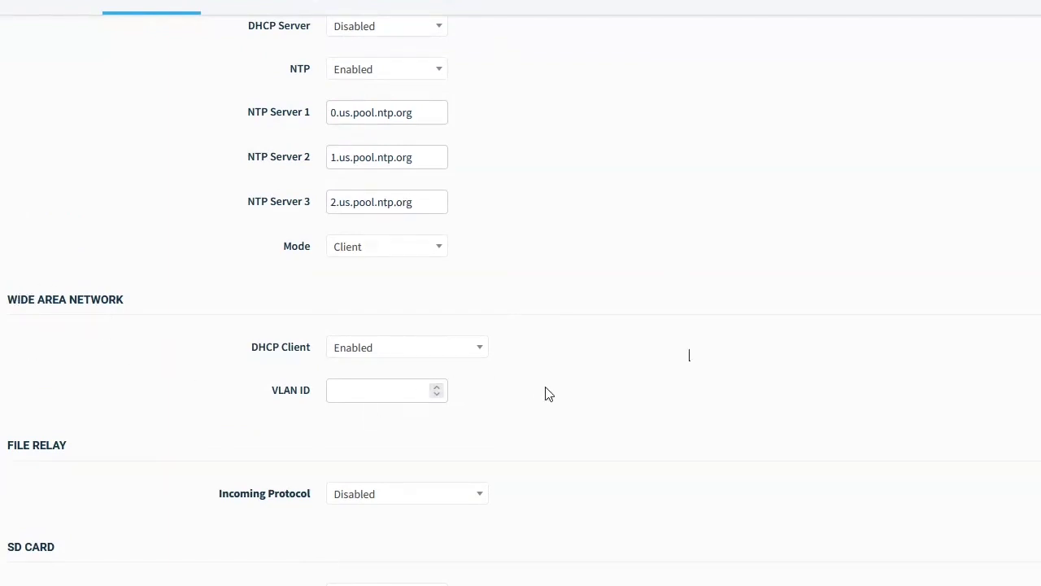
scroll(549, 395, down, 3)
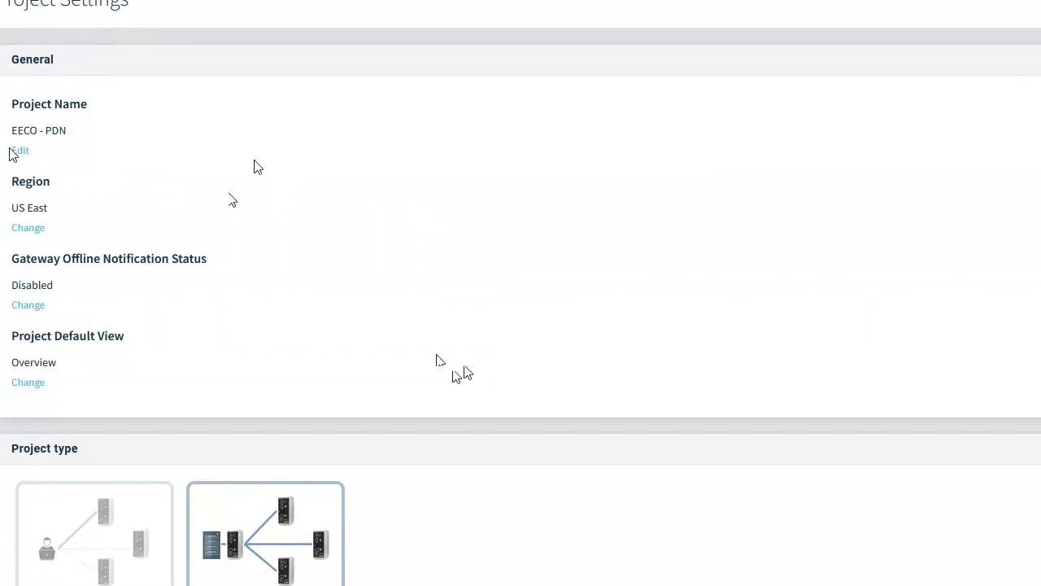
drag(12, 130, 70, 135)
click(198, 142)
scroll(261, 218, down, 3)
scroll(254, 212, up, 1)
scroll(254, 212, up, 1)
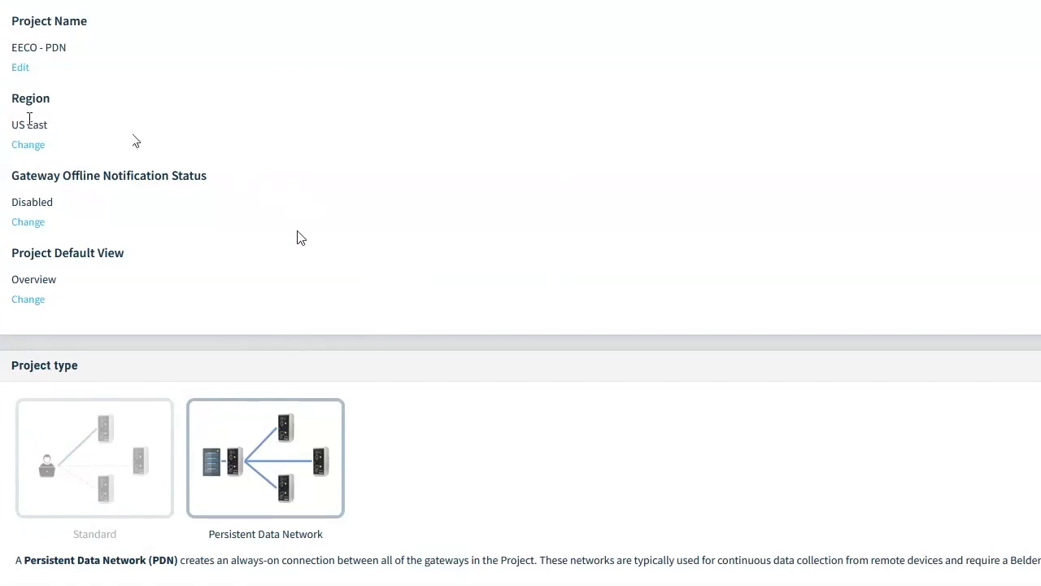
scroll(298, 233, down, 7)
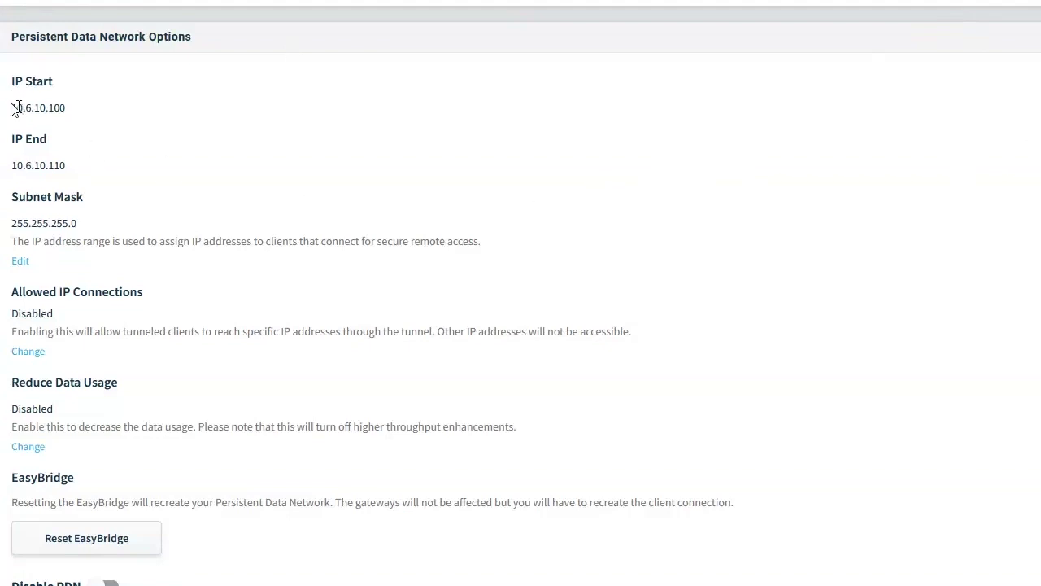
Step: Highlight the PDN IP range 10.6.10.100 to 10.6.10.110, then scroll on through the settings
drag(24, 108, 65, 167)
click(89, 176)
drag(12, 108, 47, 108)
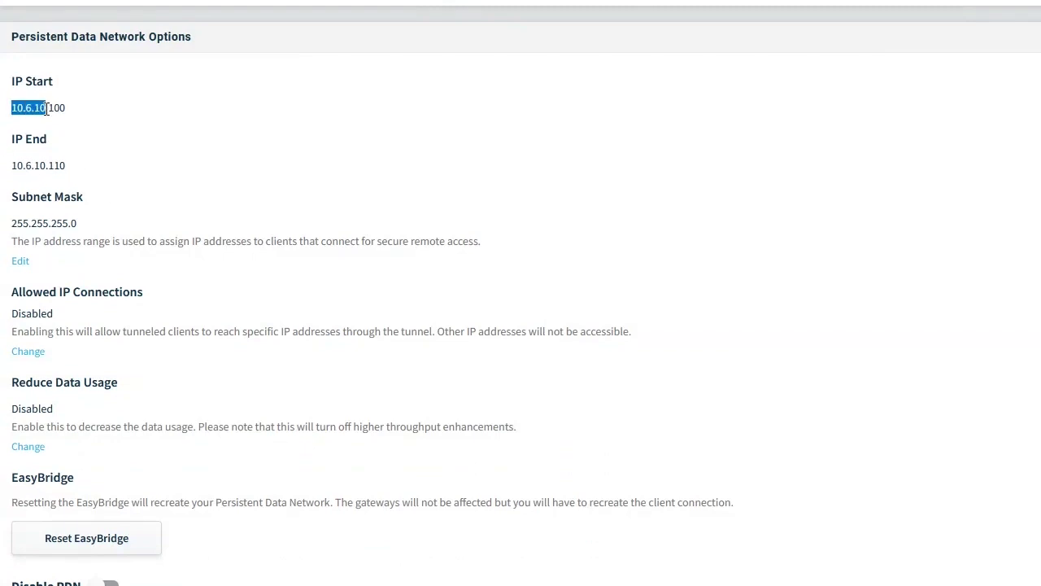
click(114, 126)
scroll(126, 157, down, 1)
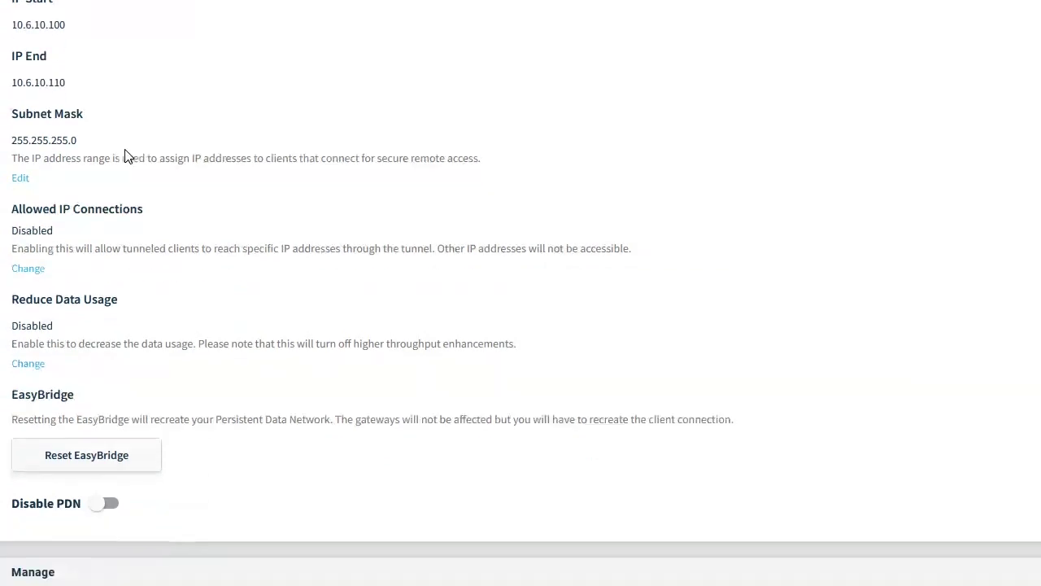
scroll(192, 214, down, 1)
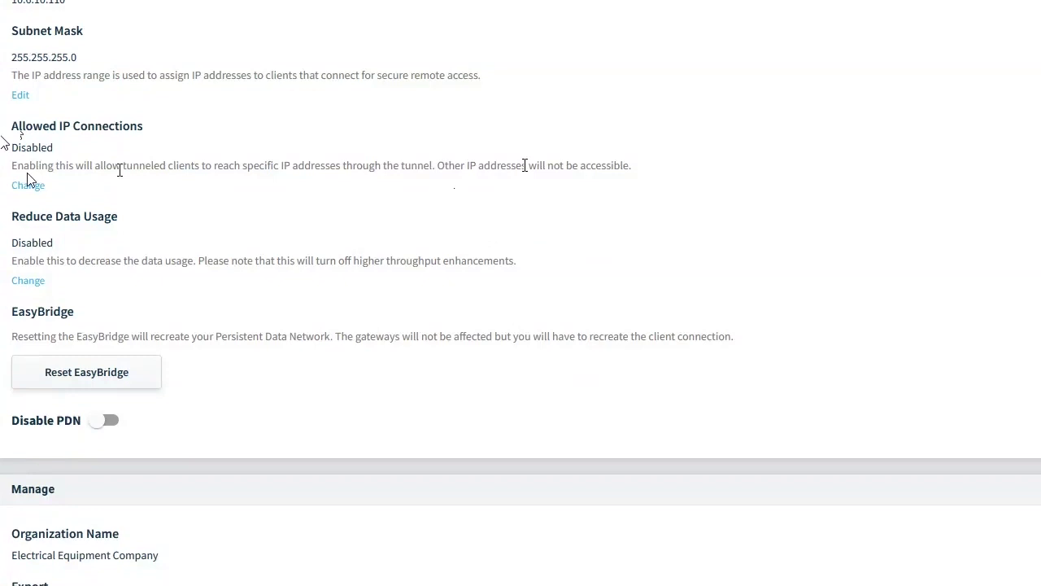
scroll(337, 176, down, 3)
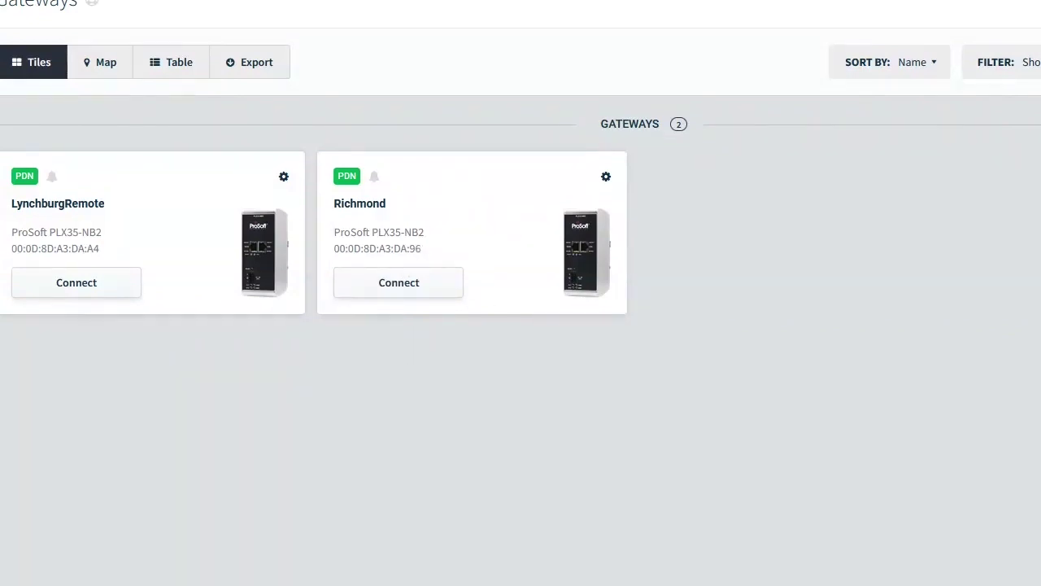
Step: Move aside and dismiss the remote desktop window, then start connecting to the Richmond gateway
drag(976, 116, 859, 170)
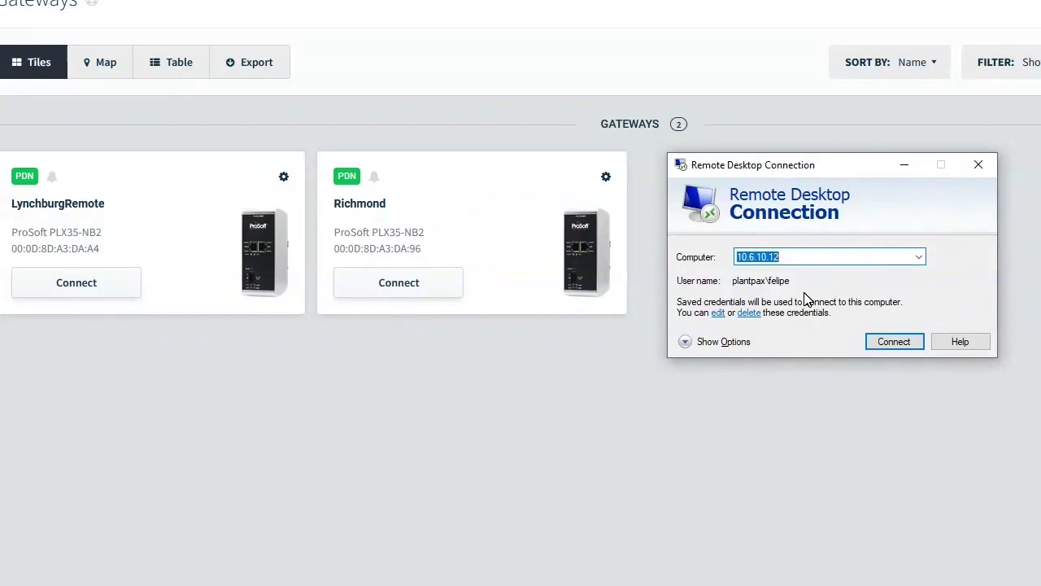
key(Escape)
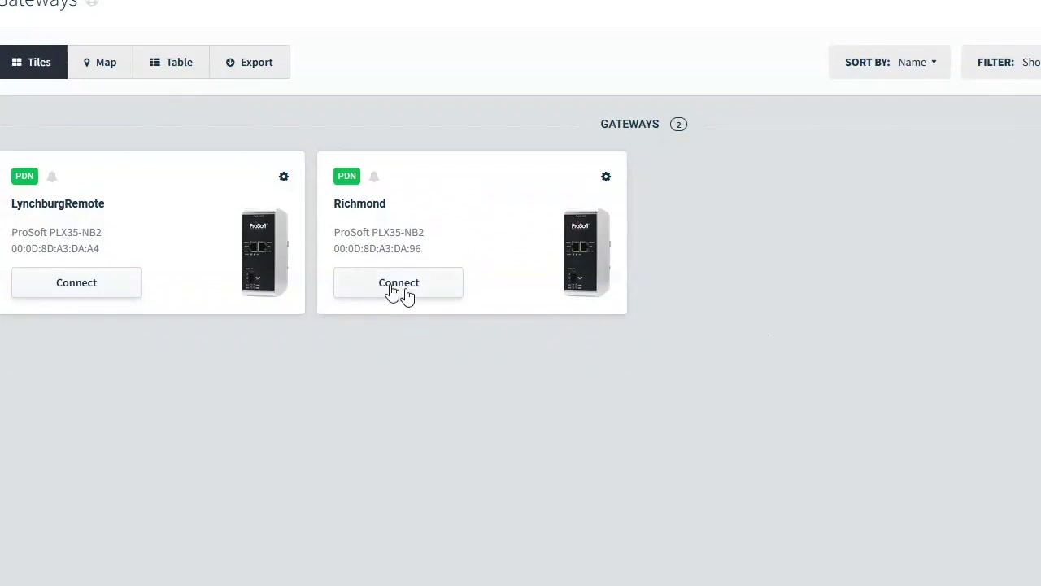
click(397, 293)
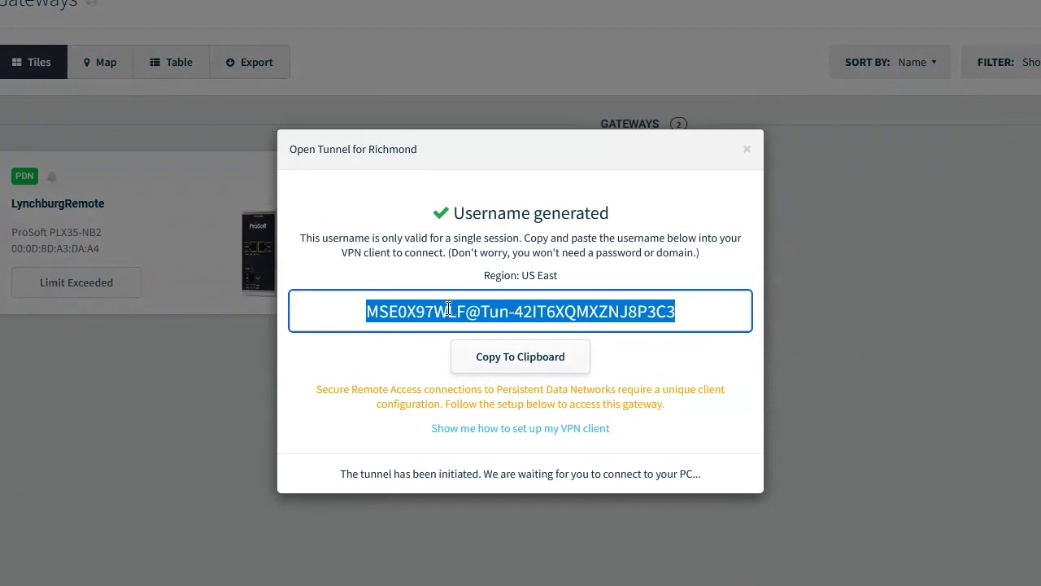
Step: Copy the generated one-time tunnel username from the Open Tunnel dialog
right_click(448, 313)
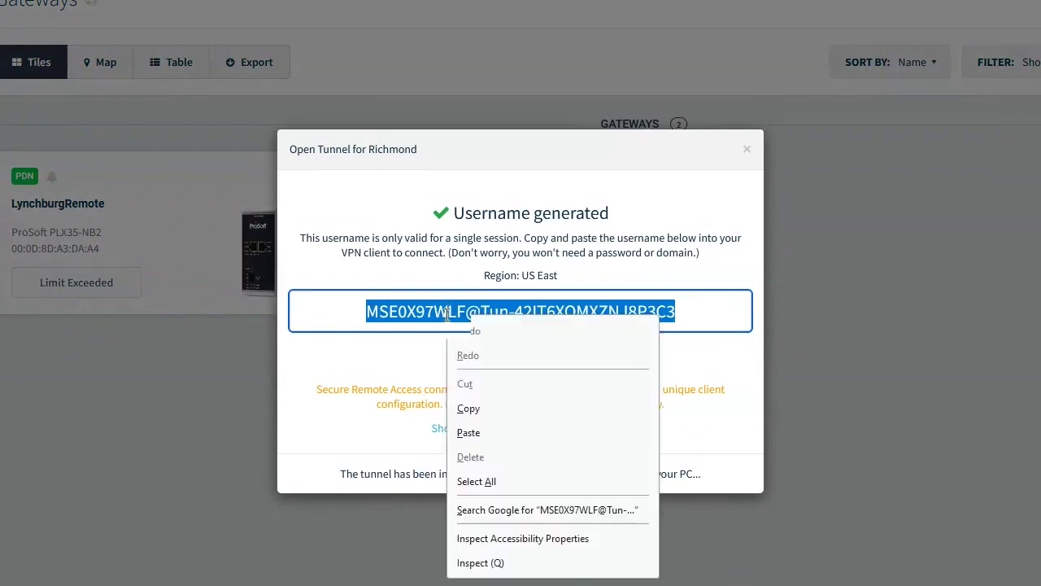
click(501, 408)
click(747, 153)
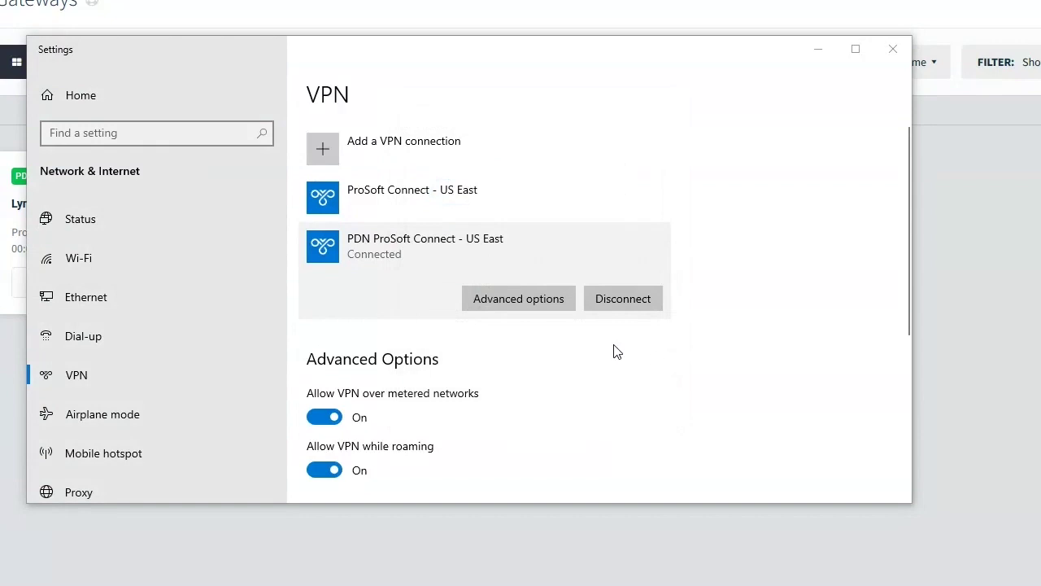
Step: Put away the VPN settings and open Richmond's Overview showing 12 days uptime and WAN traffic
click(821, 52)
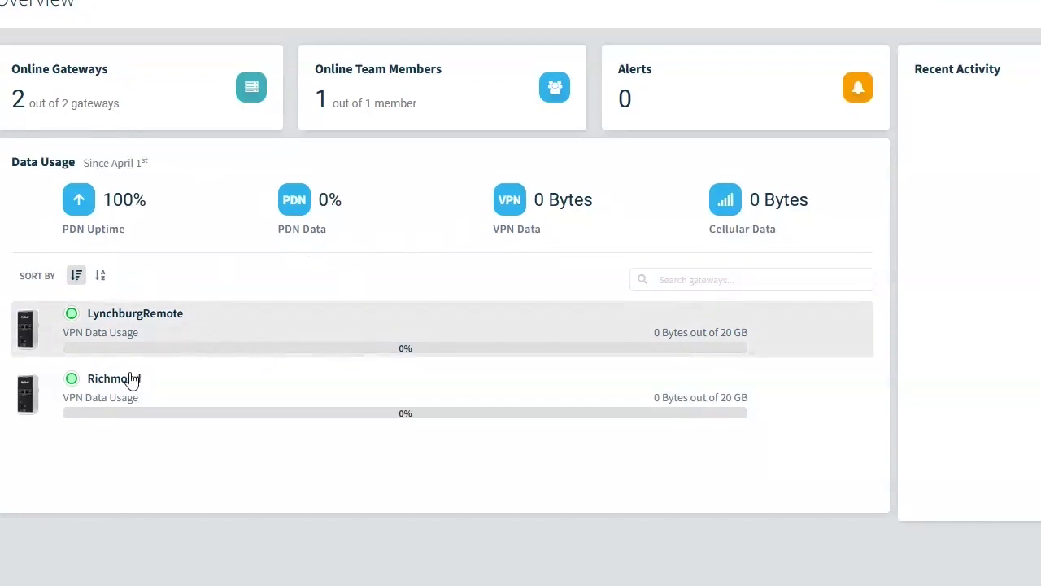
click(215, 395)
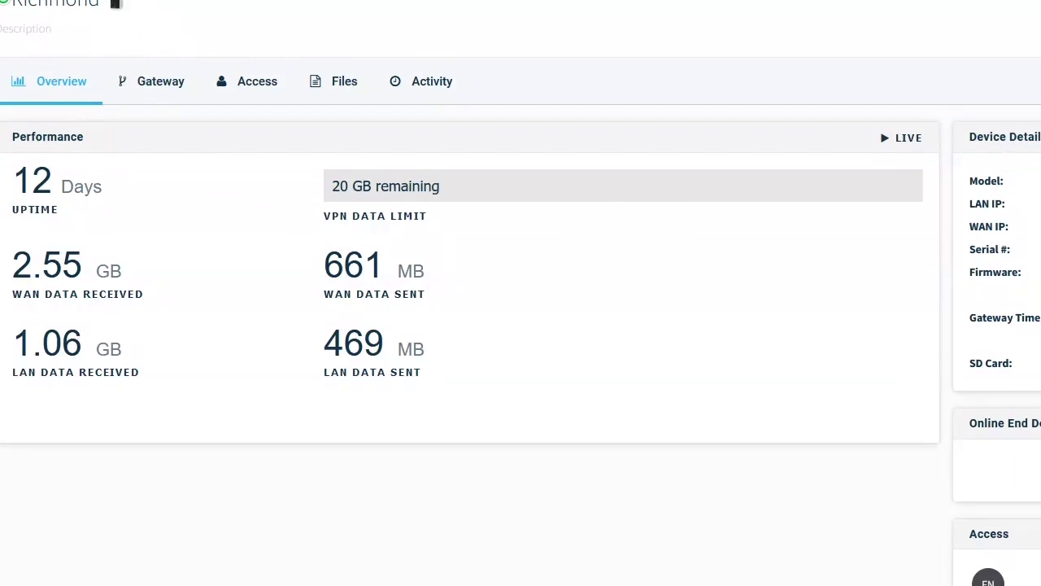
Step: Rerun ping 10.6.10.17 in Command Prompt, getting 3 of 4 replies, then minimize the console
key(alt+Tab)
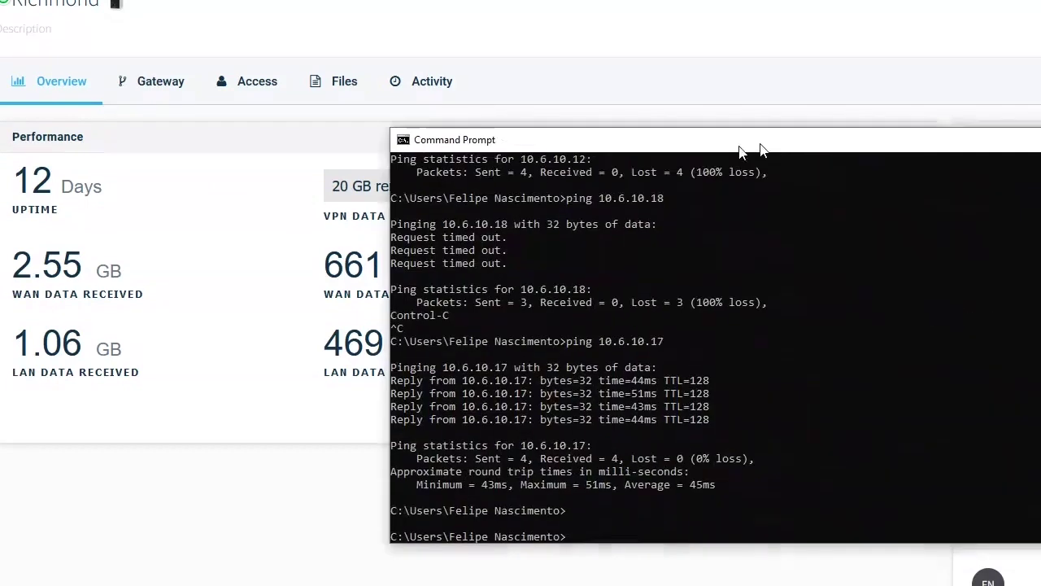
drag(735, 151, 681, 167)
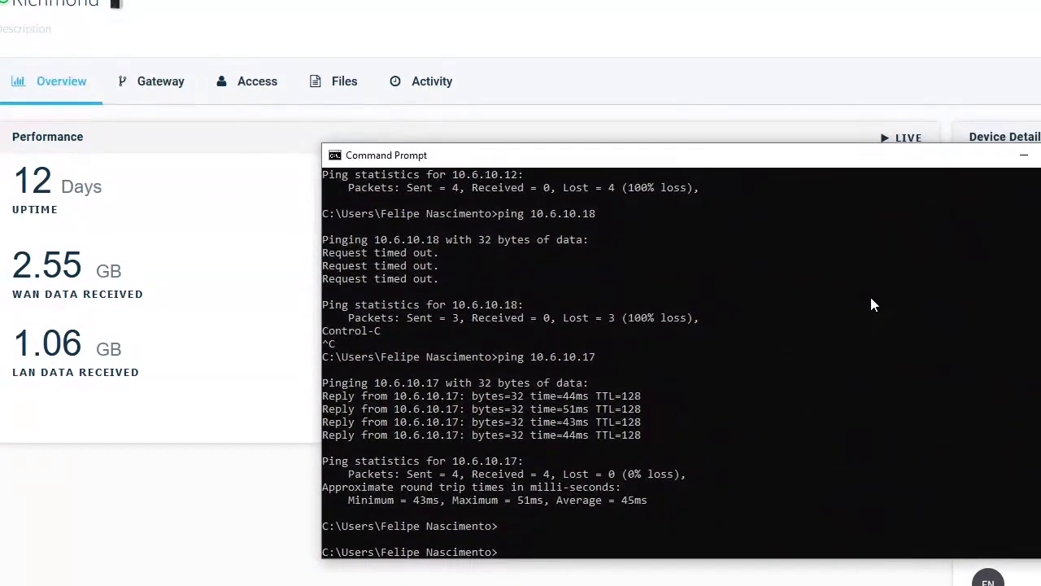
key(Up)
key(Return)
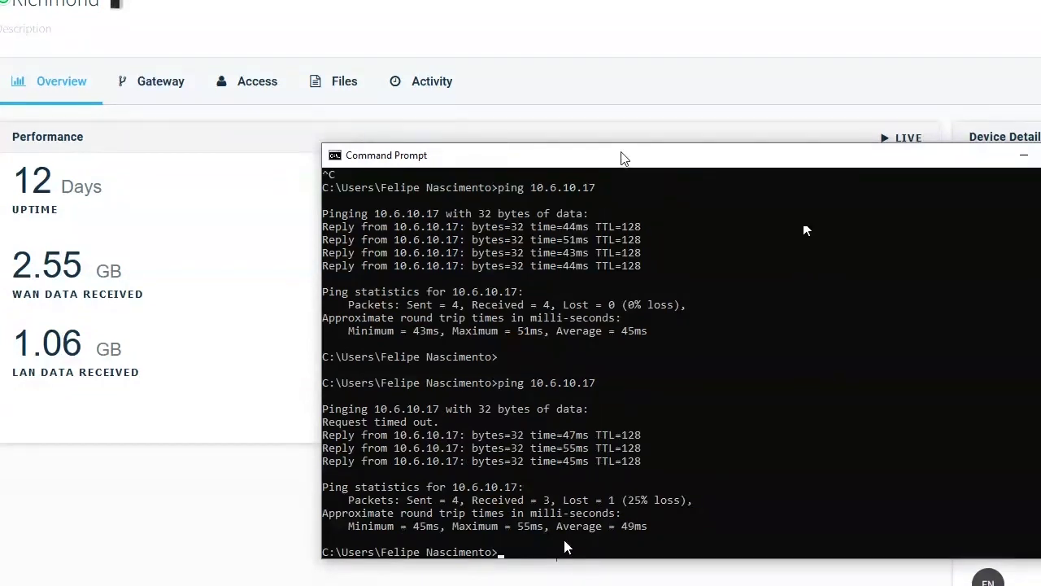
drag(625, 156, 644, 0)
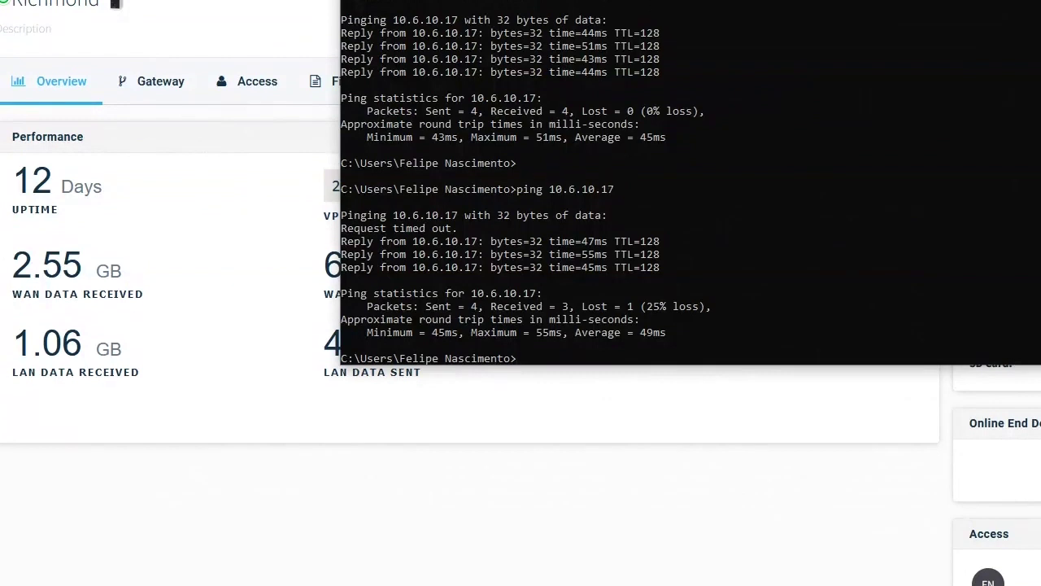
drag(608, 0, 762, 170)
click(1037, 163)
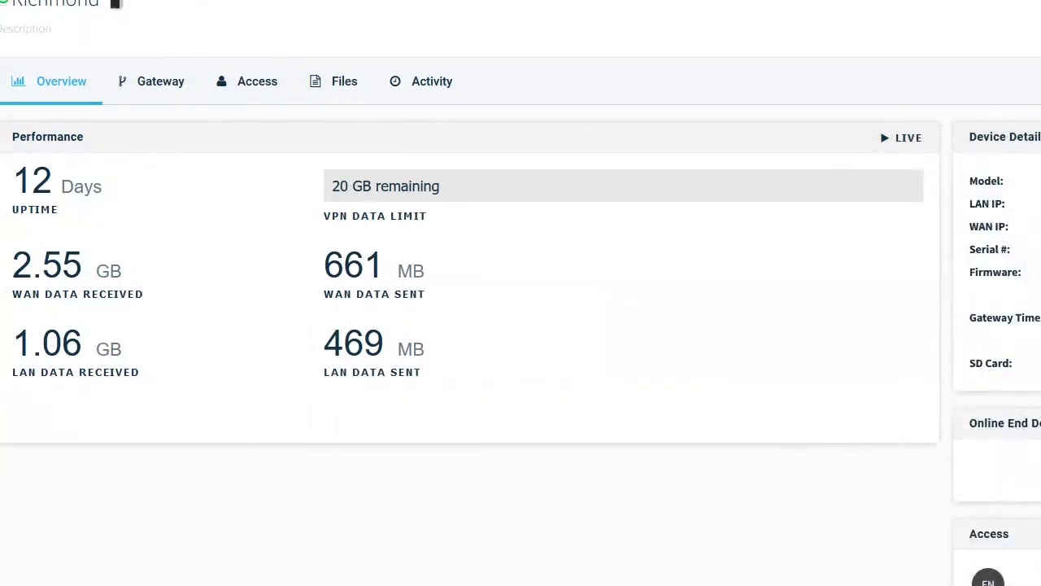
Step: Move the Remote Desktop dialog and the remote Administrator Command Prompt on 10.6.10.12 aside
drag(590, 276, 504, 267)
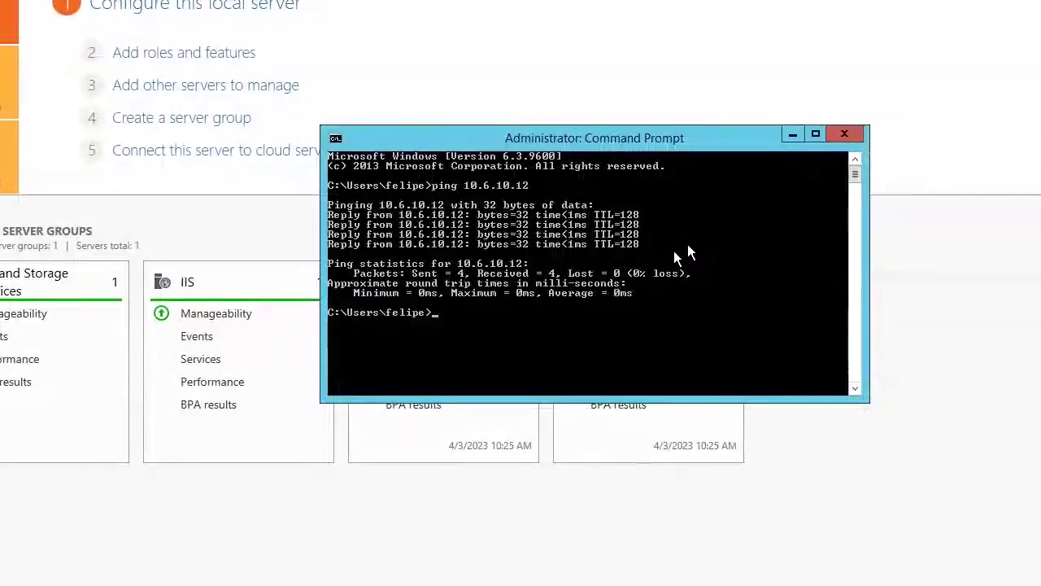
drag(705, 138, 628, 165)
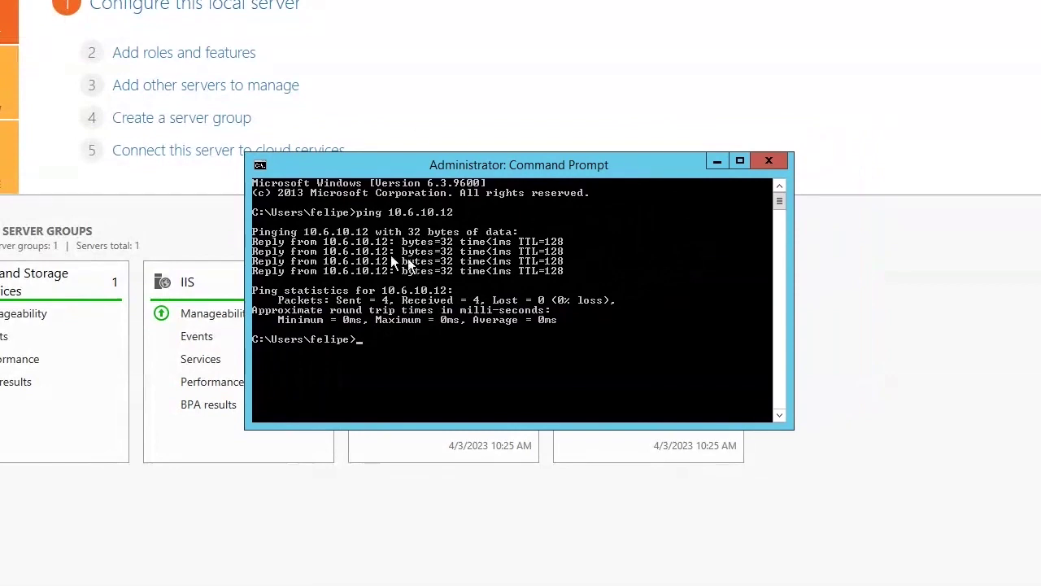
Step: Restore the remote ThinManager session and select Lynchburg_TC under the expanded Wired group
mouse_move(107, 579)
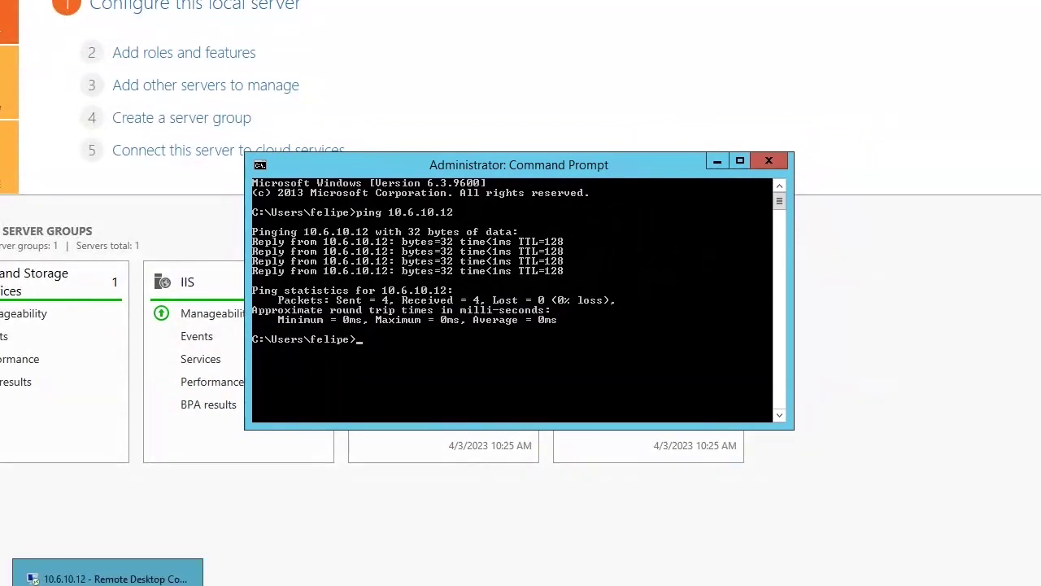
click(108, 578)
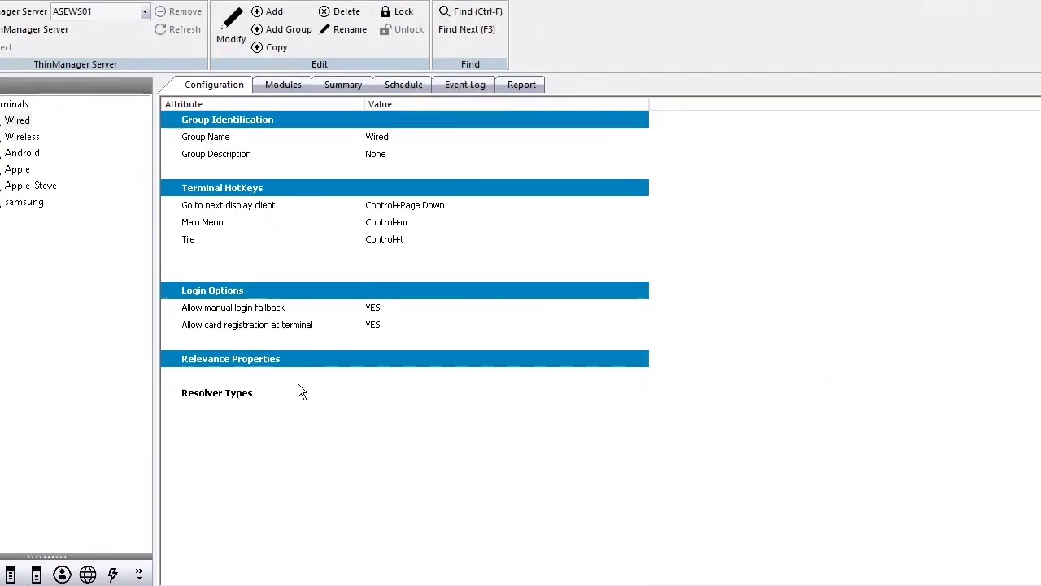
click(16, 121)
key(Right)
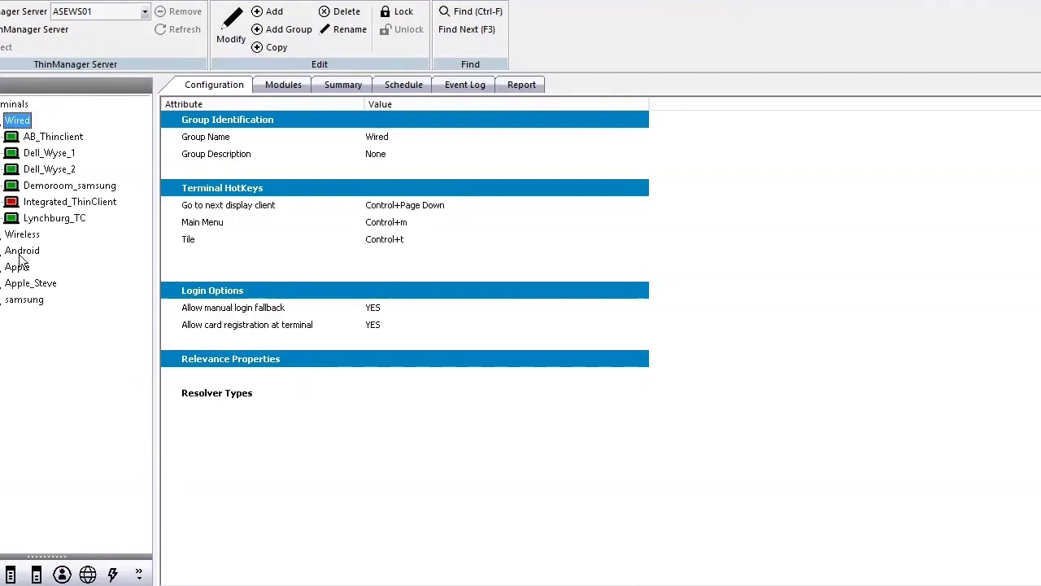
click(55, 221)
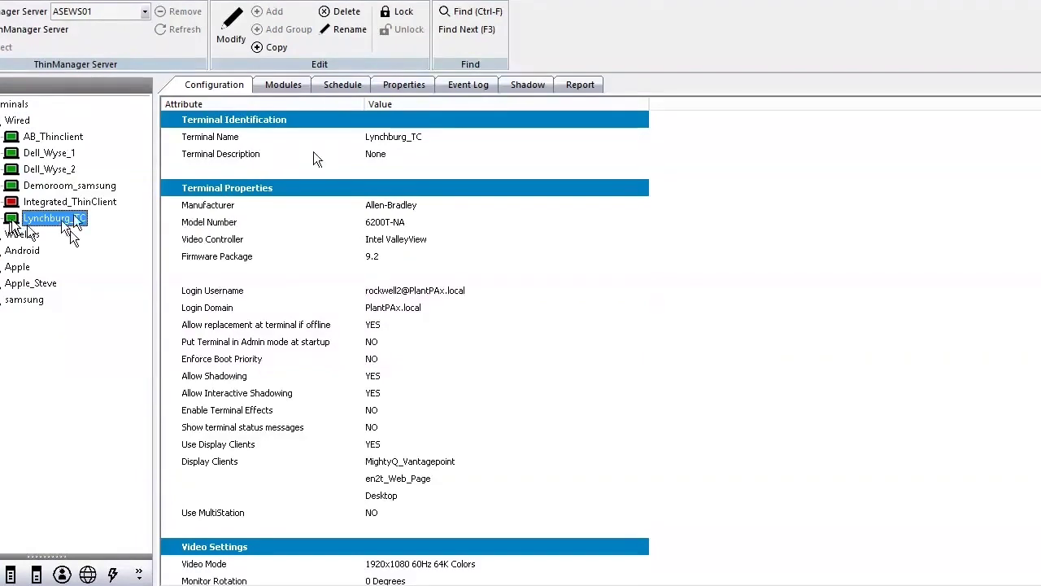
Step: Start shadowing the Lynchburg_TC terminal and open its list of display clients
click(522, 87)
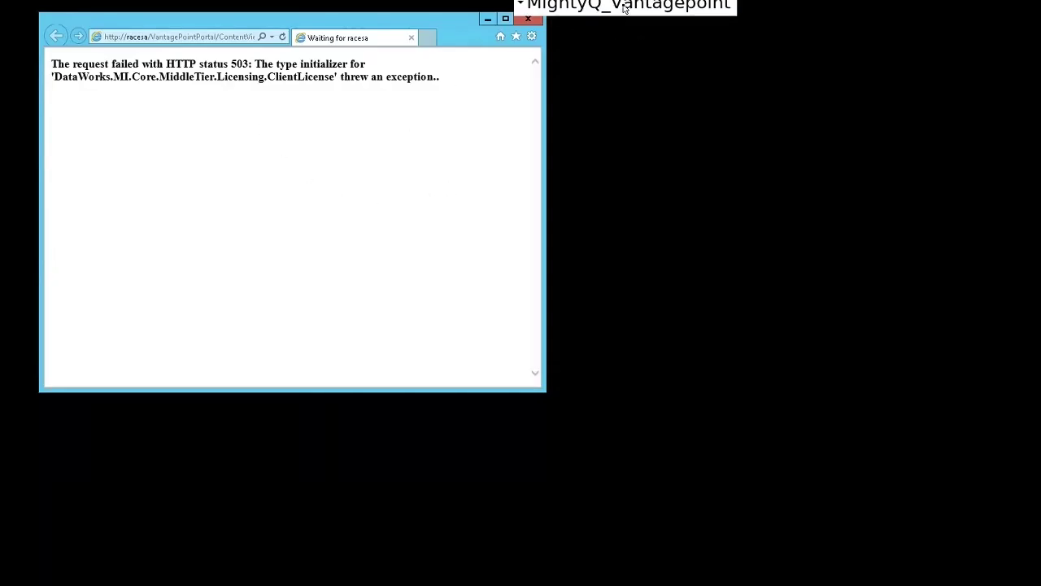
click(625, 6)
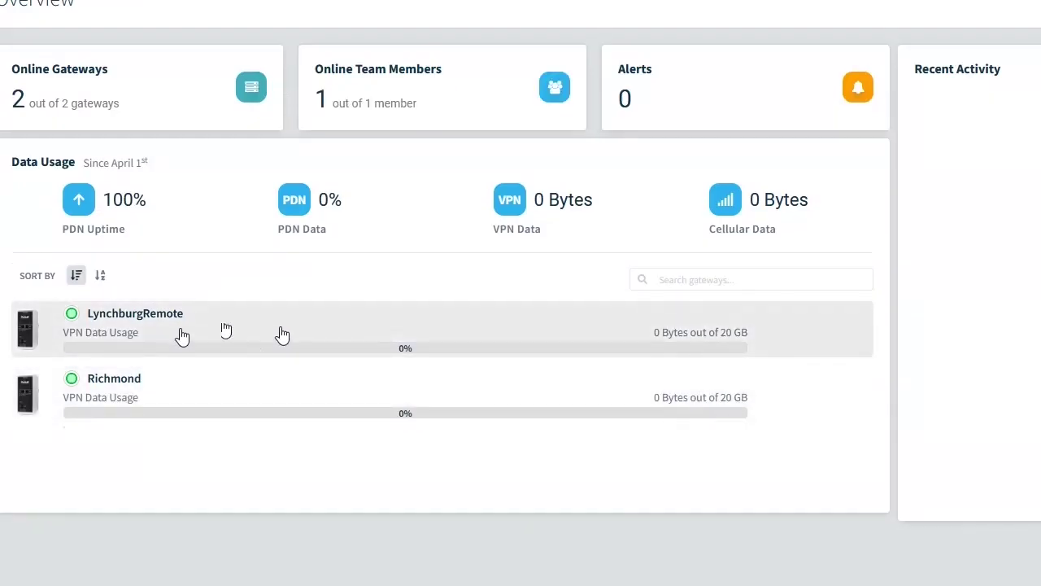
Step: Open LynchburgRemote's details and confirm the reboot in the Reboot Gateway dialog
click(279, 337)
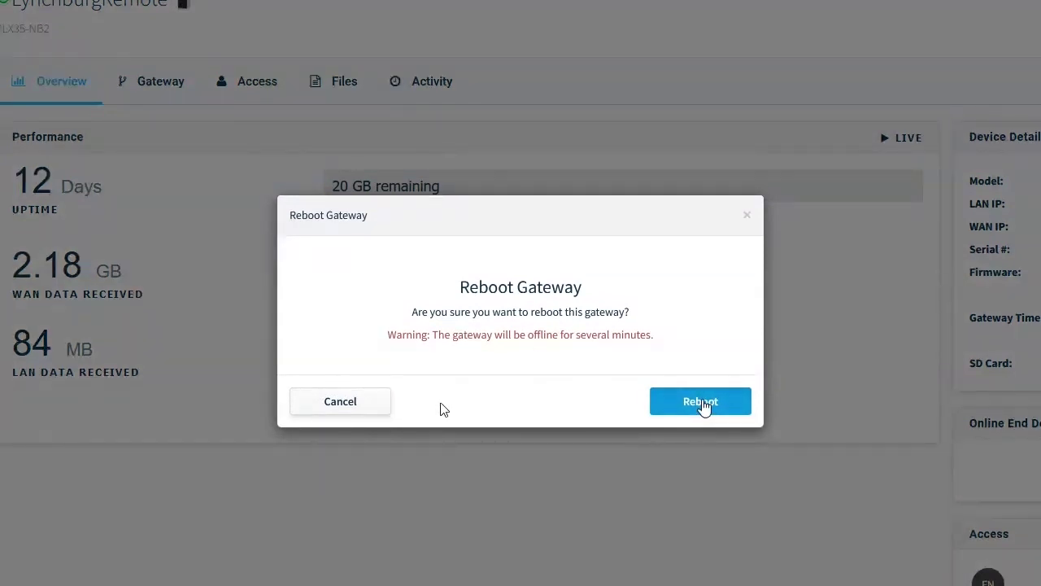
click(699, 402)
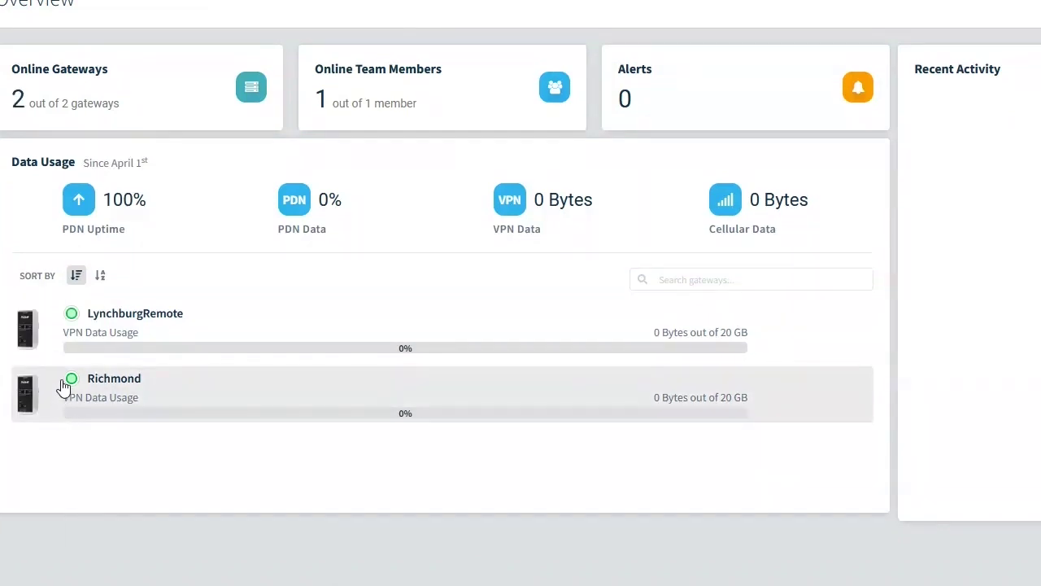
Step: Wait for LynchburgRemote's status to turn green so Online Gateways reads 2 out of 2
mouse_move(72, 316)
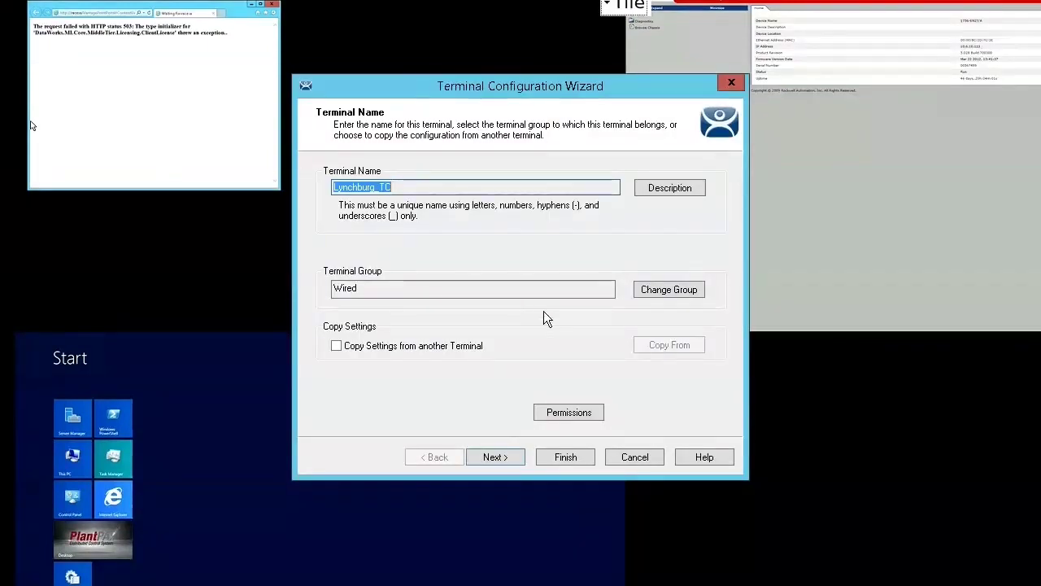
Step: Page through Lynchburg_TC's Hardware, Options, Mode Selection and Location Options pages, then cancel the wizard
click(494, 461)
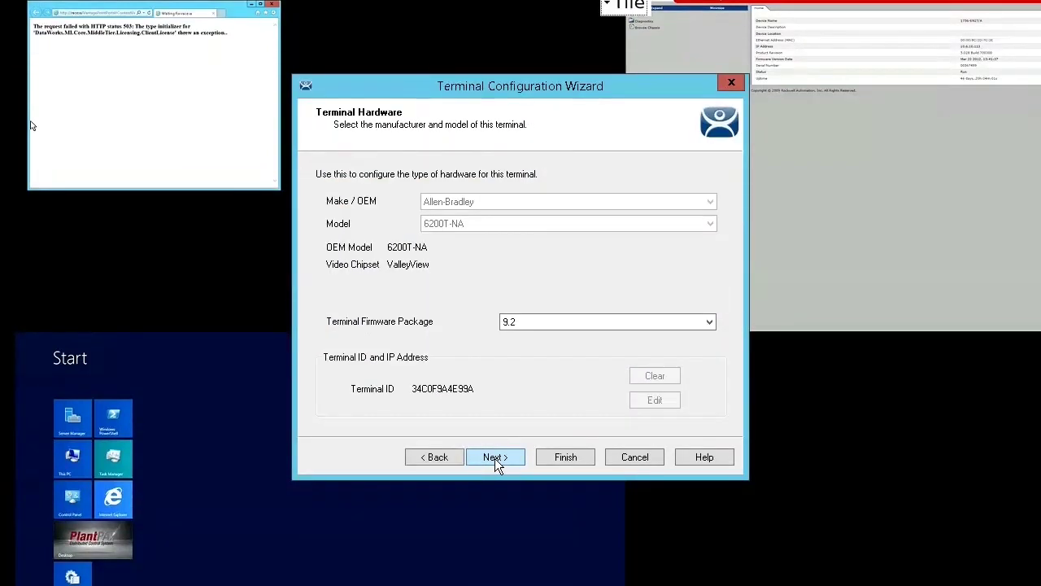
click(495, 460)
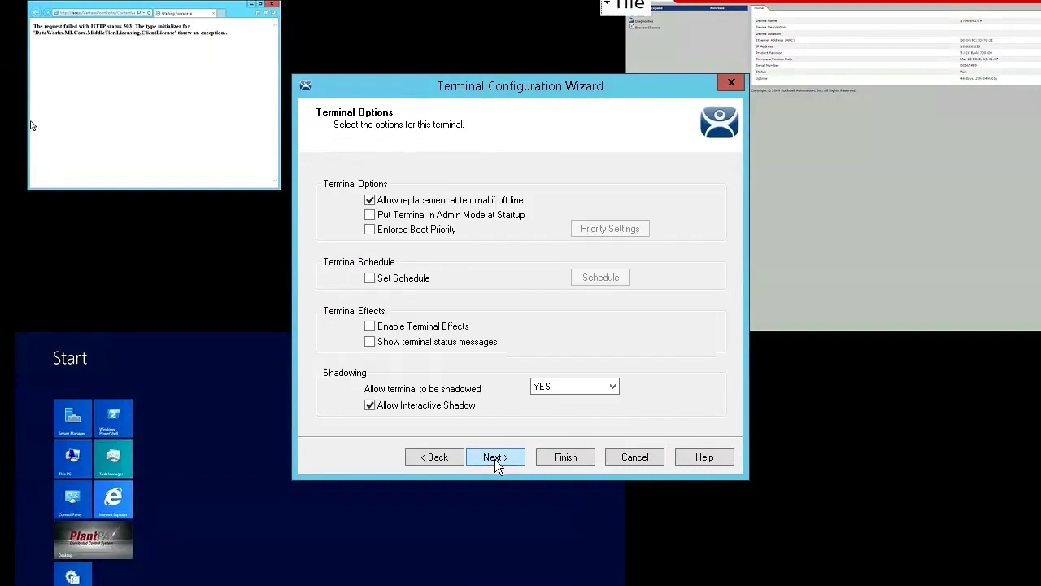
click(495, 459)
click(496, 460)
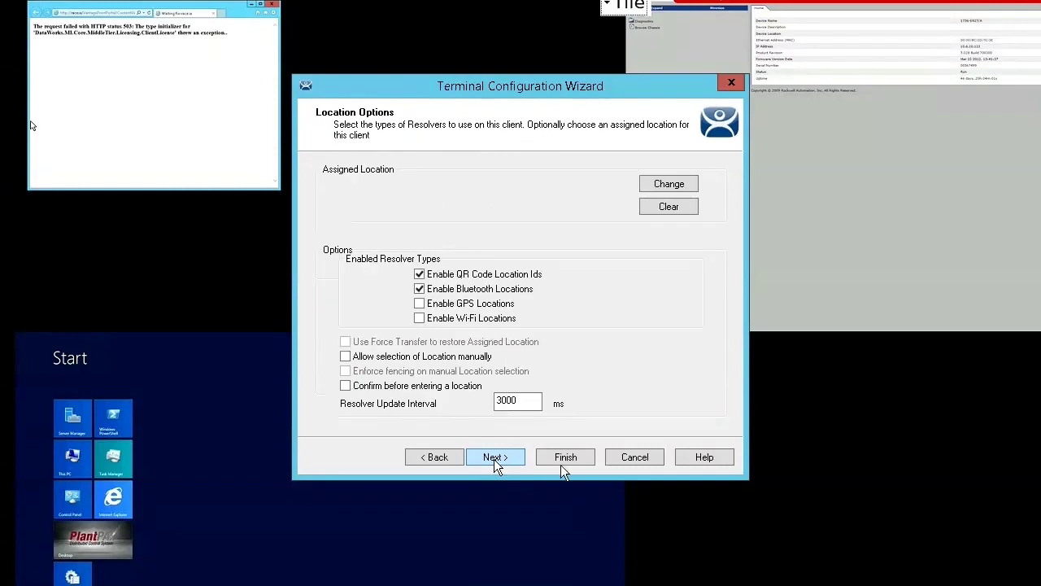
click(632, 458)
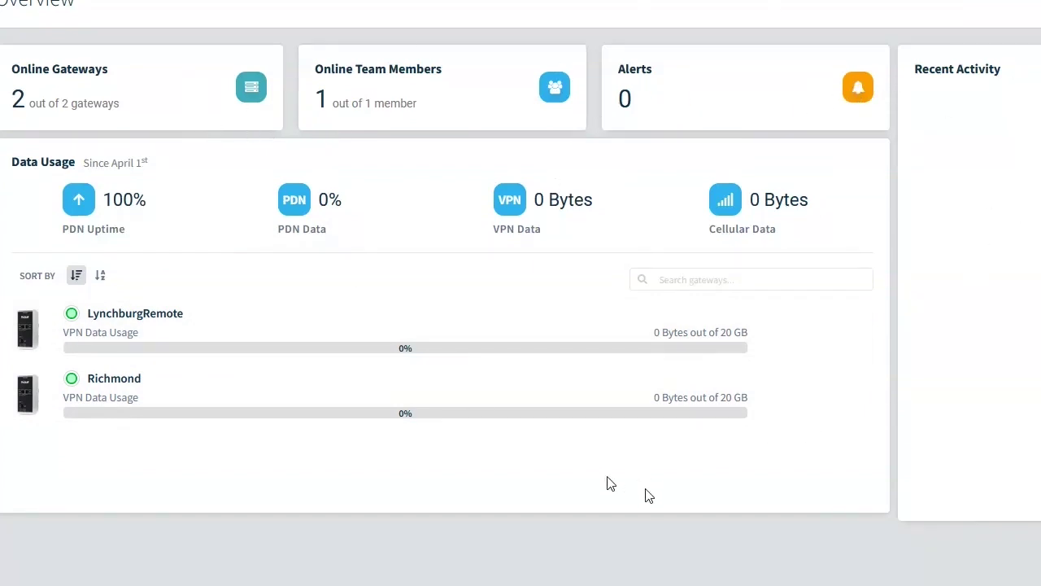
Step: Open the Richmond gateway's detail page from the dashboard
click(124, 381)
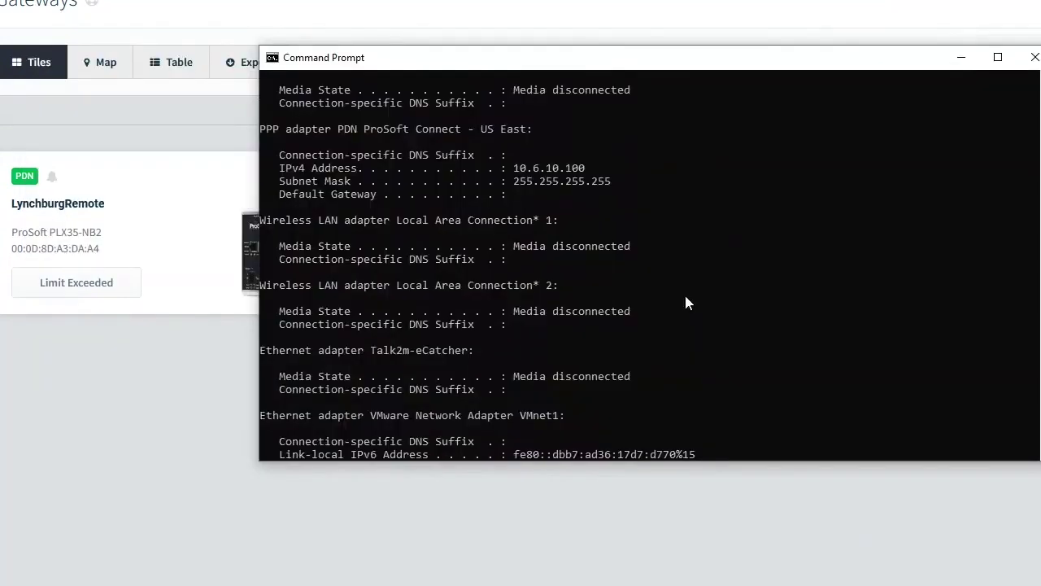
Step: Scroll the ipconfig output to confirm the PDN ProSoft Connect adapter's IPv4 address is 10.6.10.100
scroll(684, 292, up, 1)
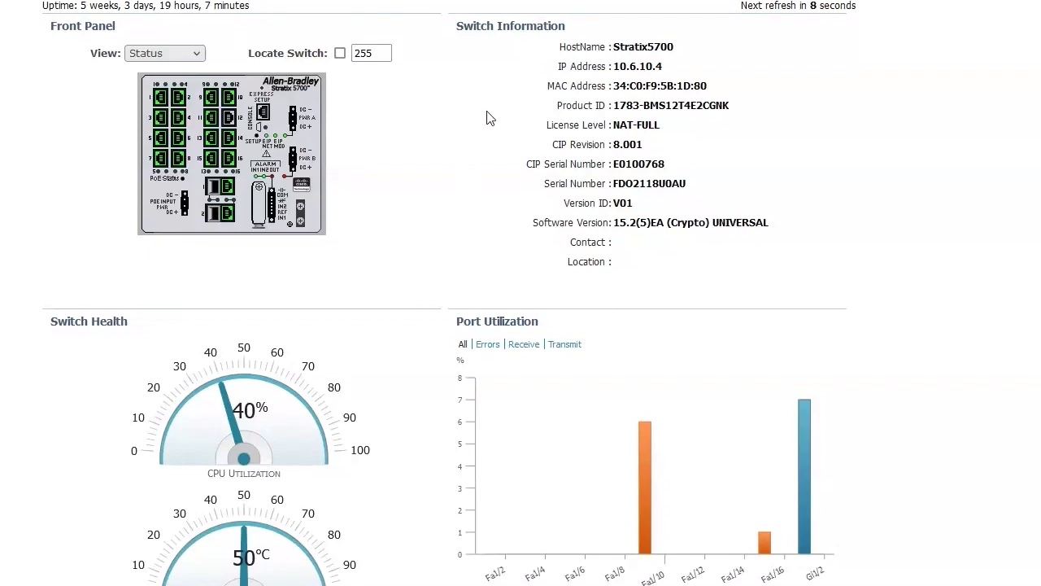
Step: Bring up the Physical Port Table of 18 ports, with Fa1/12 down and the rest on VLAN 200
mouse_move(358, 0)
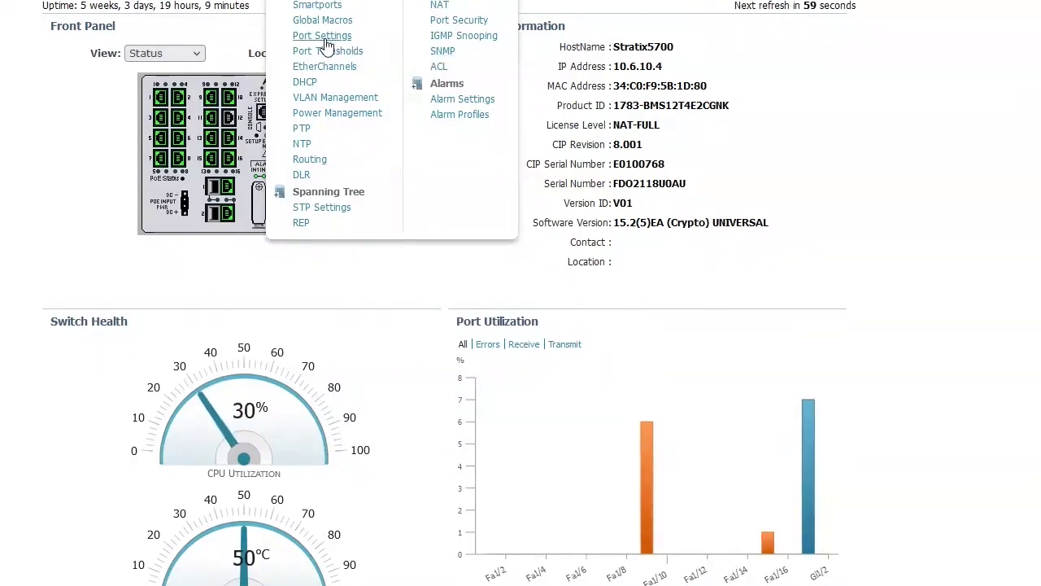
scroll(326, 40, up, 1)
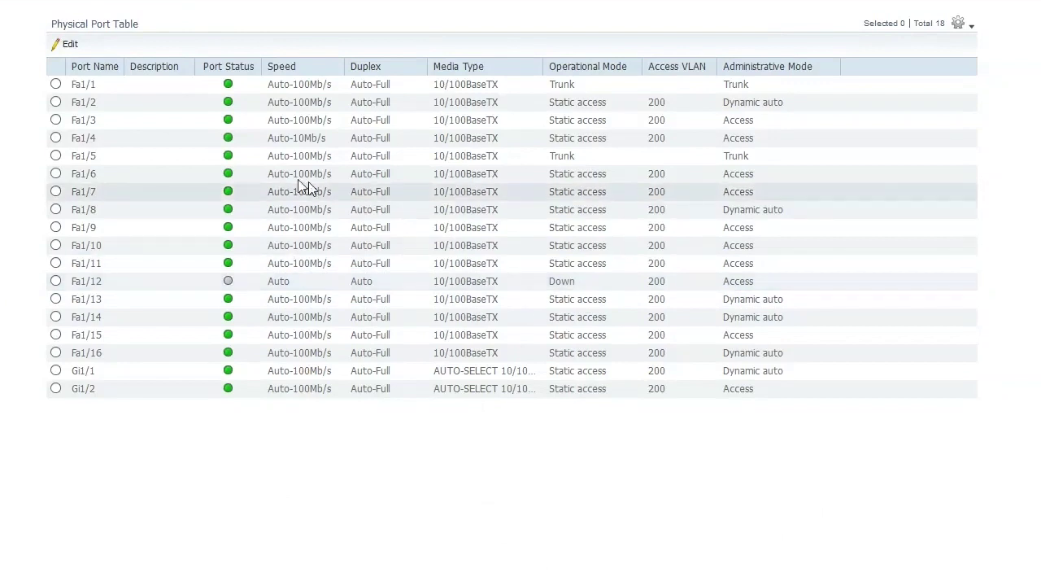
Step: Review the Smartports roles and check Fa1/12's role list, keeping it as Automation Device
click(56, 176)
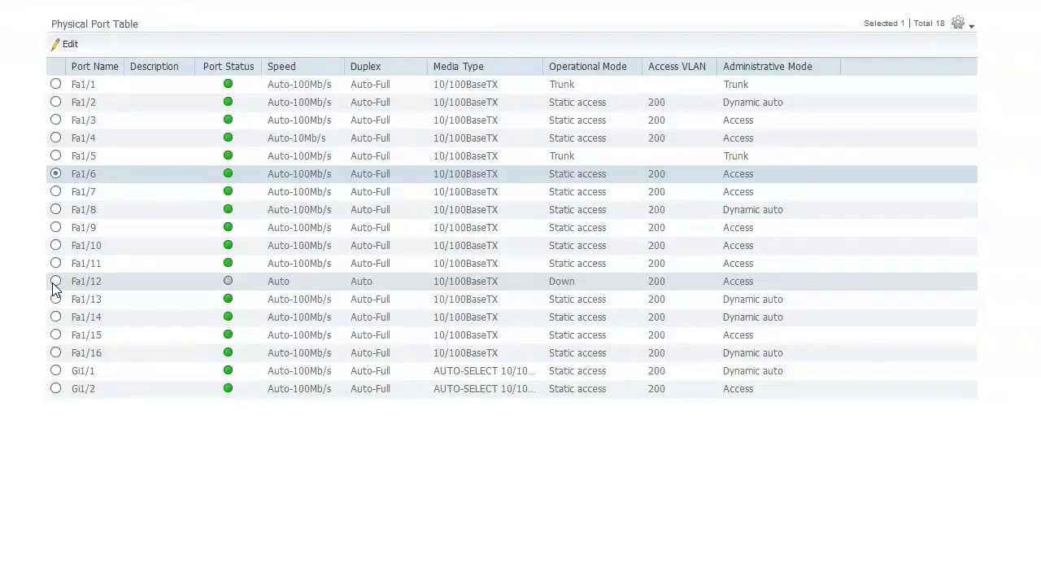
click(317, 5)
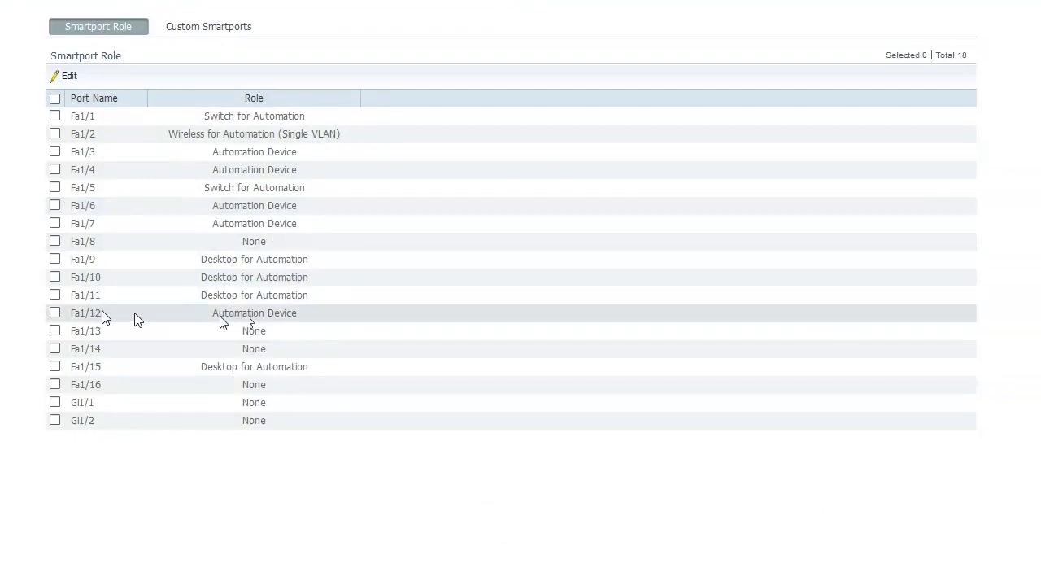
click(54, 313)
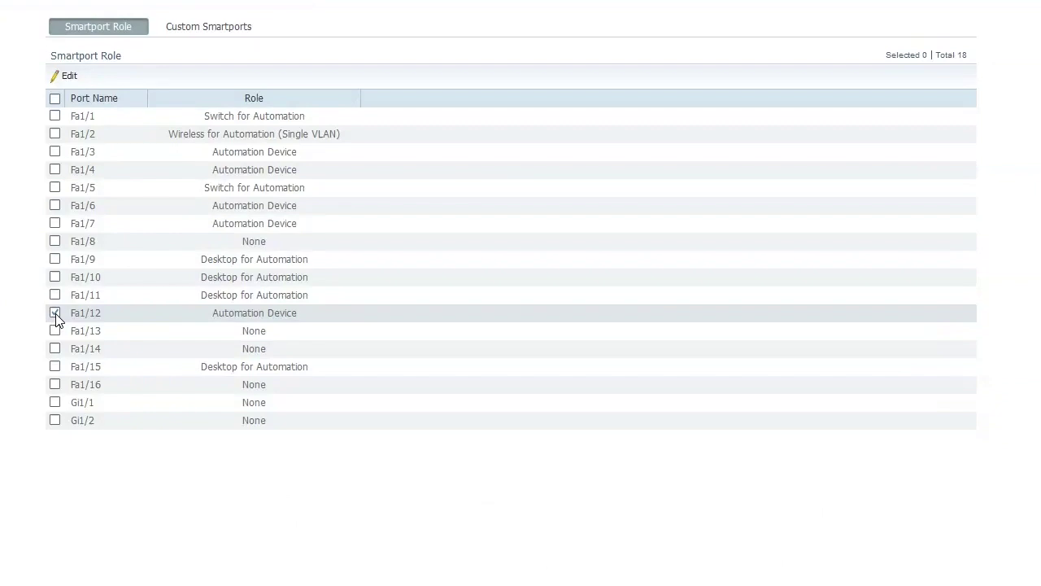
double_click(240, 318)
click(345, 314)
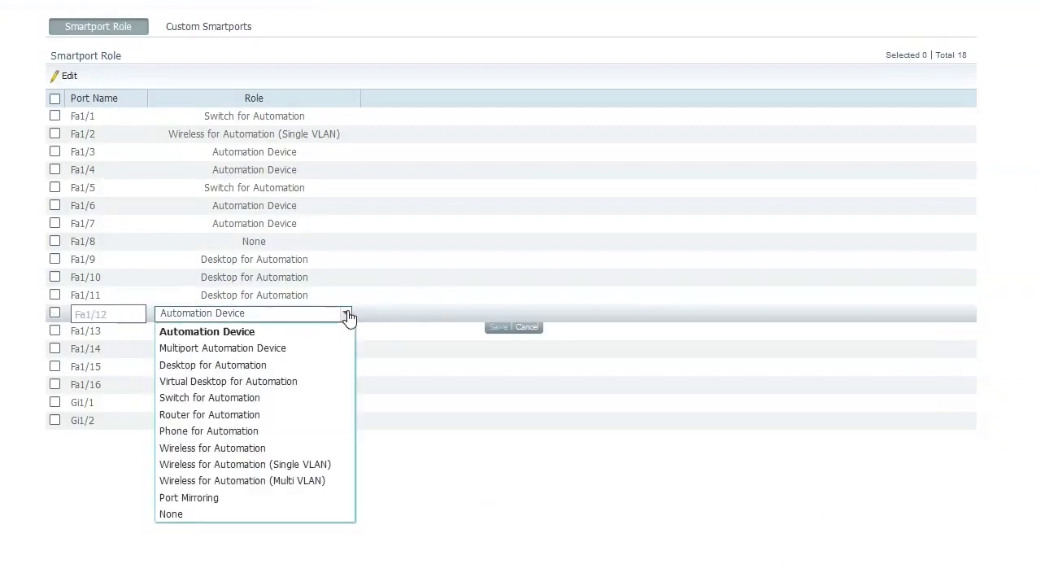
click(398, 300)
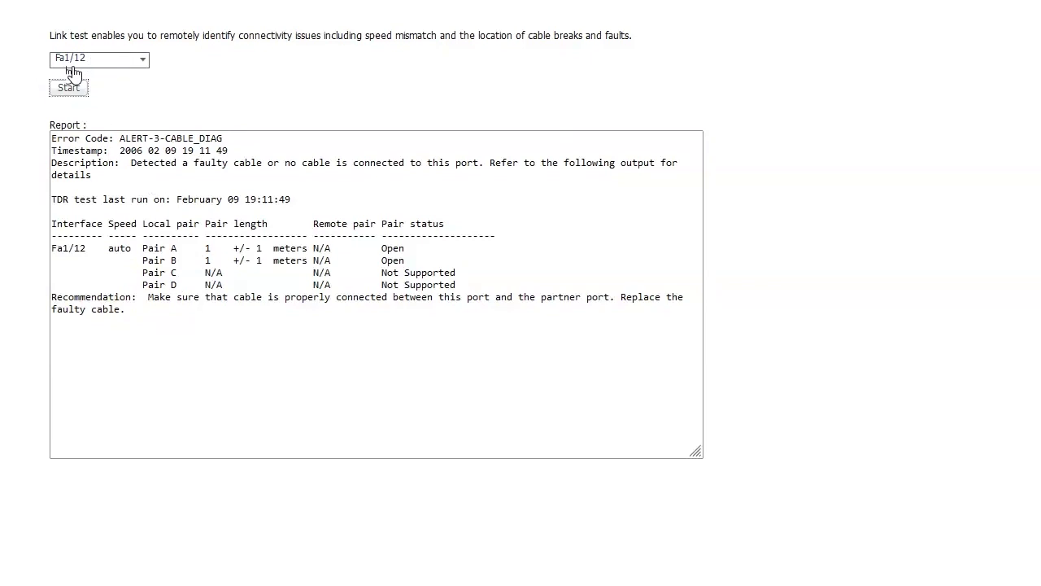
Step: Read the Fa1/12 link test report, which recommends replacing the faulty cable to the partner port
click(407, 341)
click(318, 304)
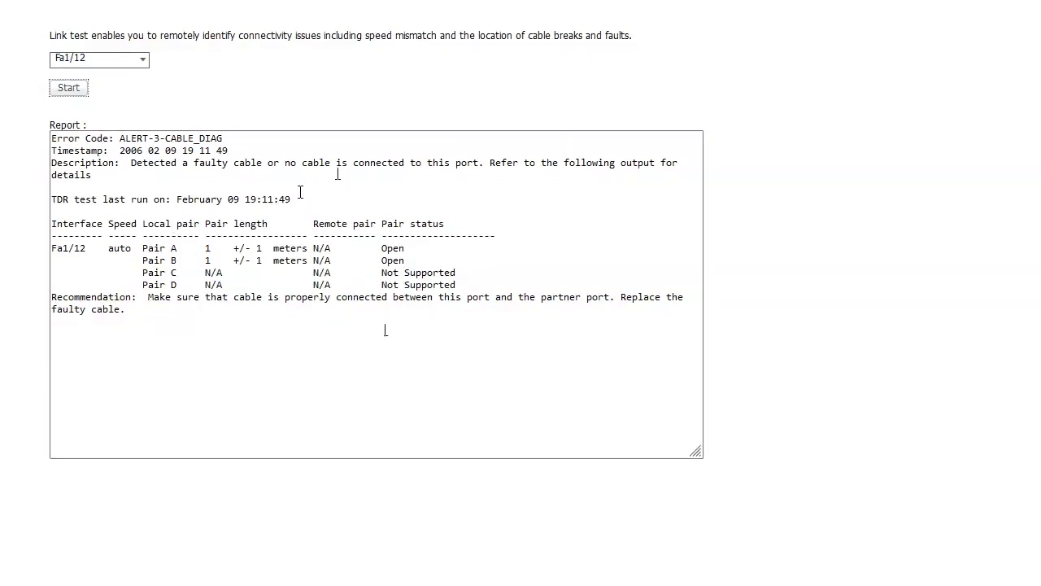